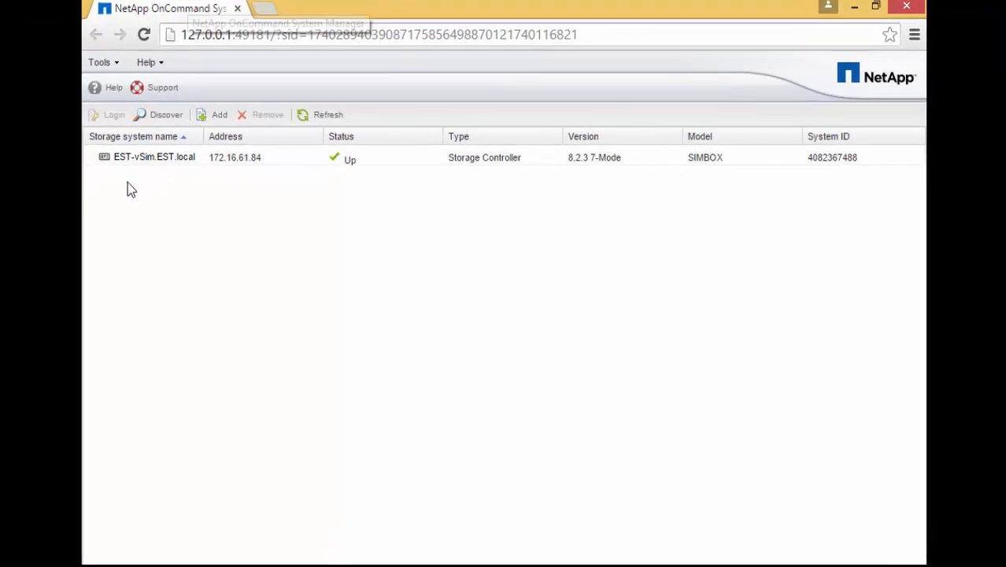
Sign in to EST-vSim.EST.local as root, accepting the non-secure connection warning.
click(127, 160)
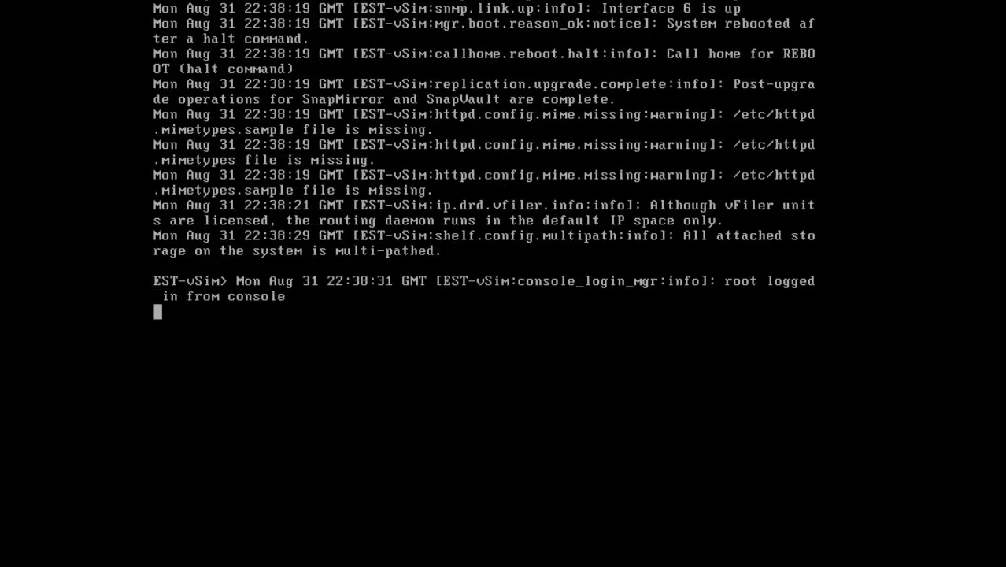
key(Return)
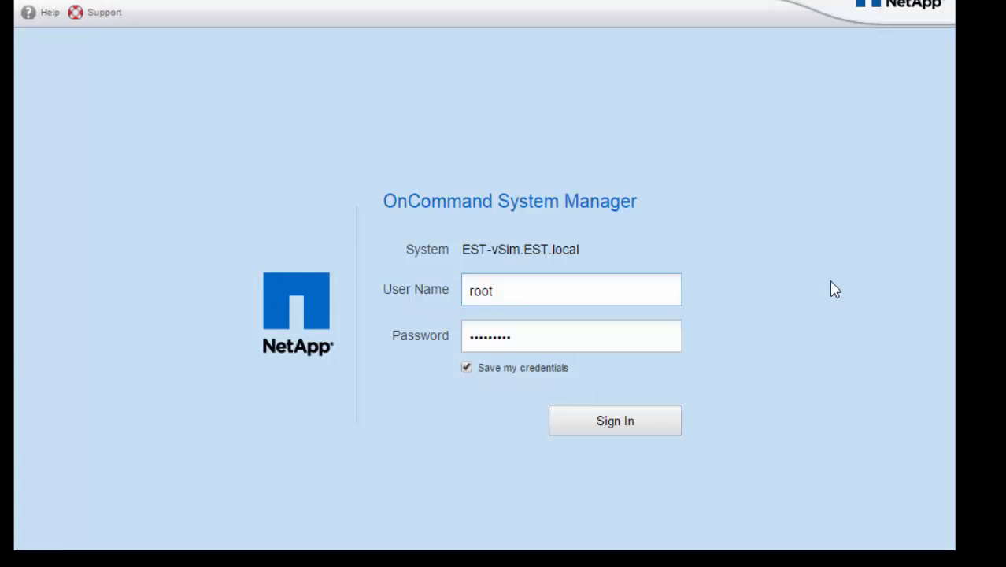
click(620, 426)
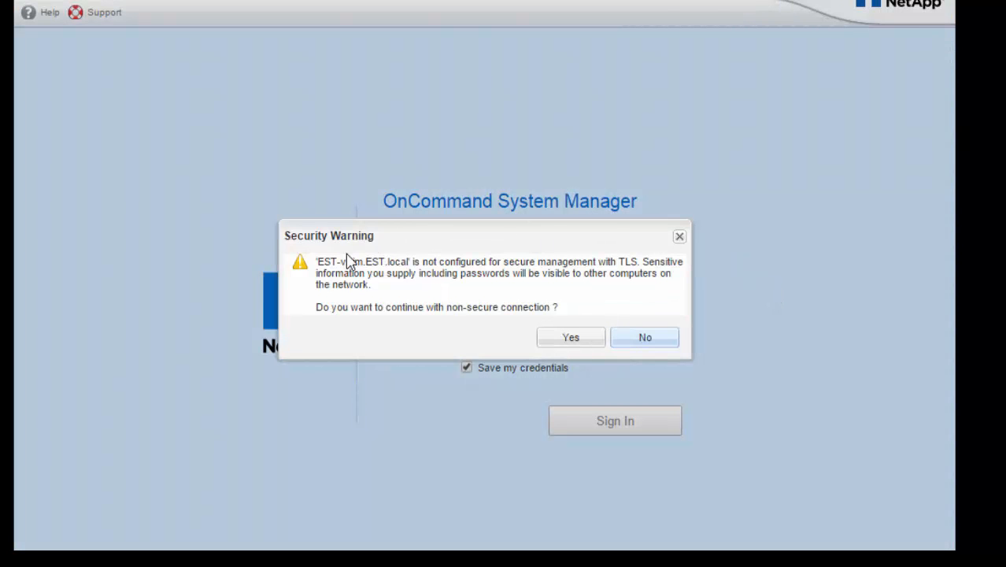
click(568, 338)
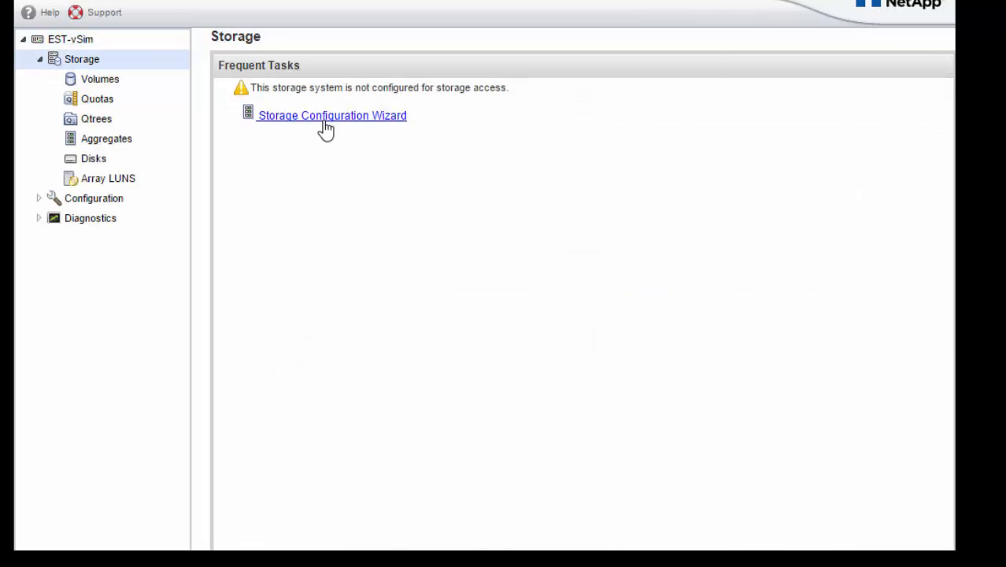
Run the Storage Configuration Wizard with 'Manually create aggregates' chosen and finish it.
click(325, 118)
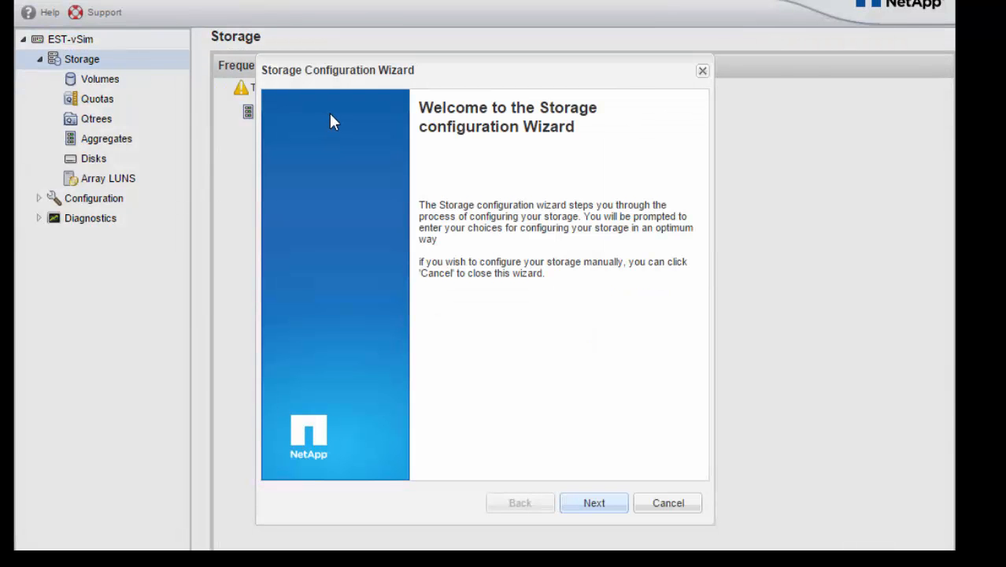
click(616, 508)
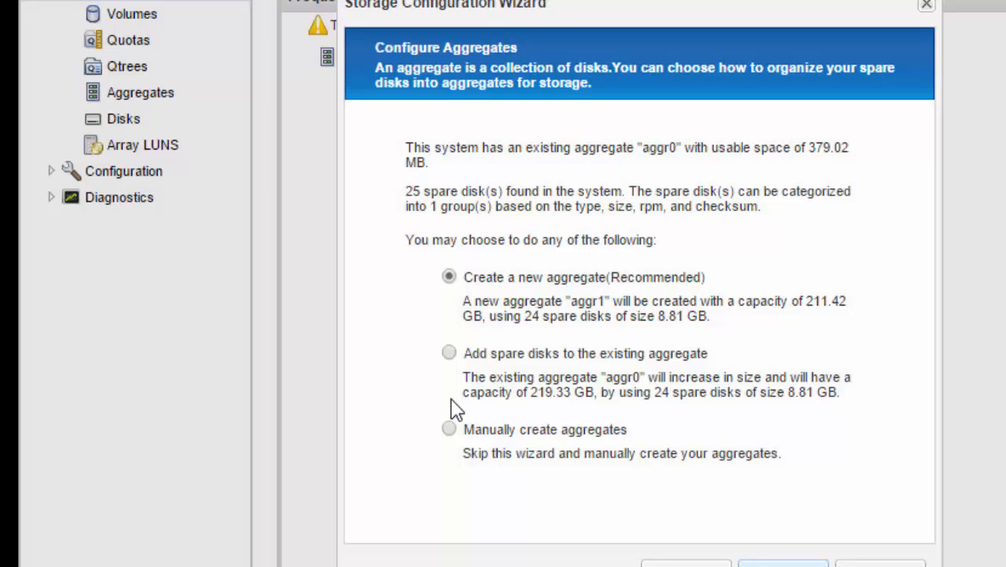
click(449, 429)
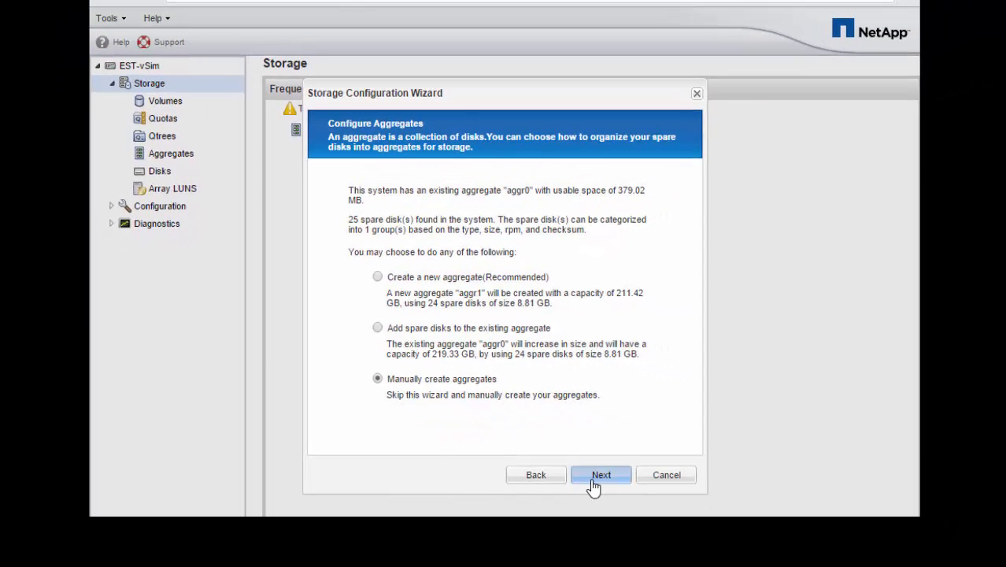
click(599, 476)
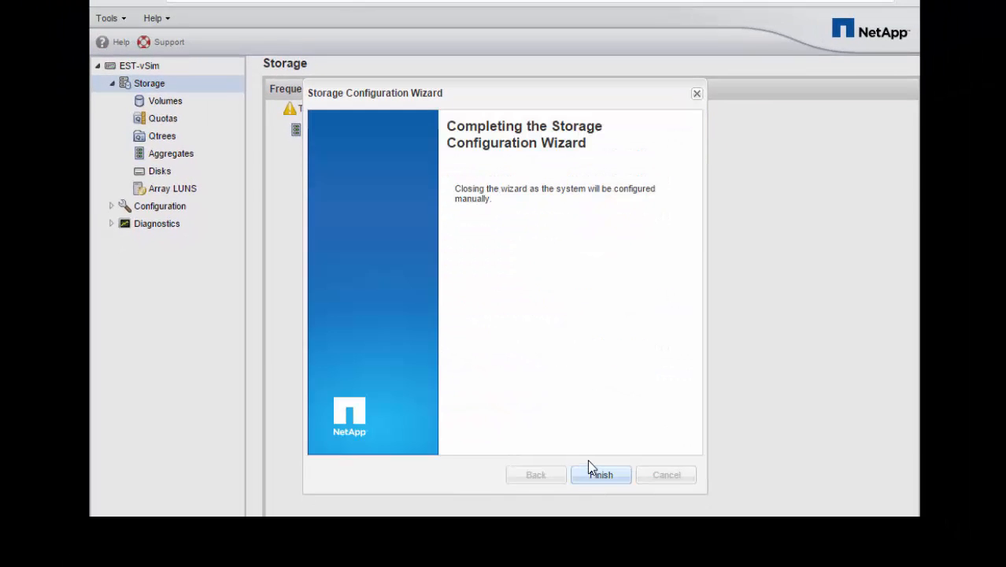
click(608, 477)
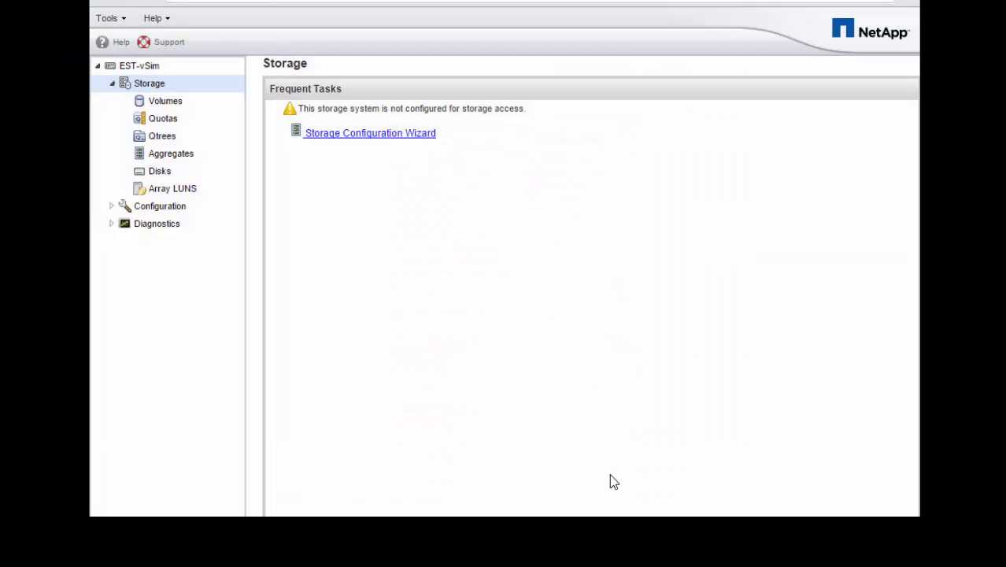
Start a new aggregate named aggr1, keeping RAID-DP as the RAID type.
click(176, 157)
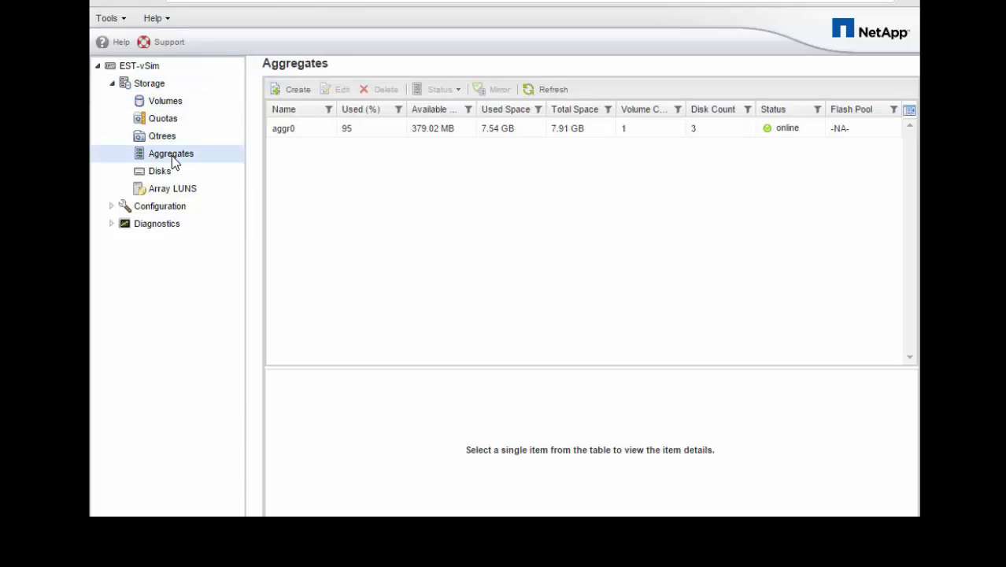
click(293, 91)
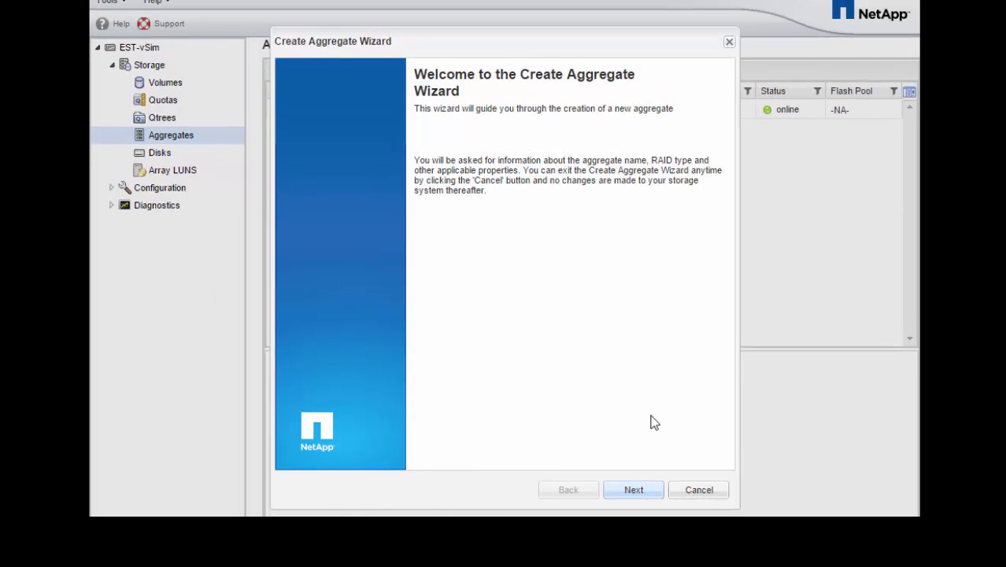
click(635, 490)
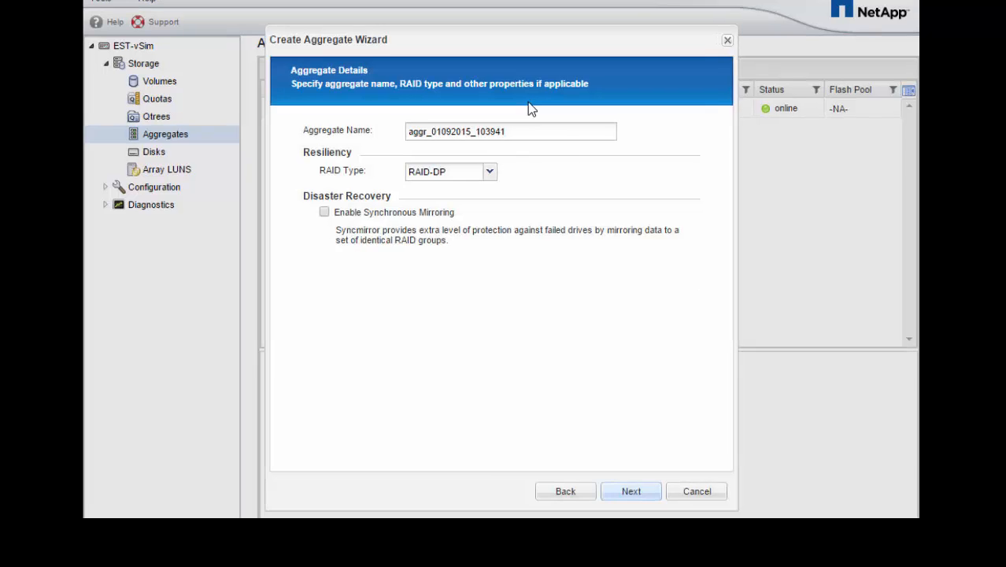
drag(521, 130, 417, 130)
text(a)
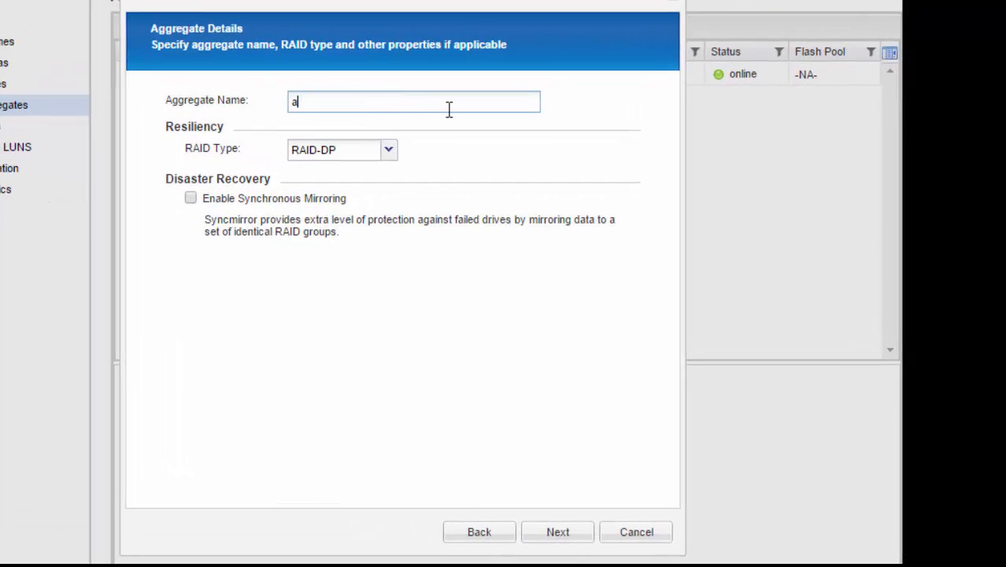
text(ggr1)
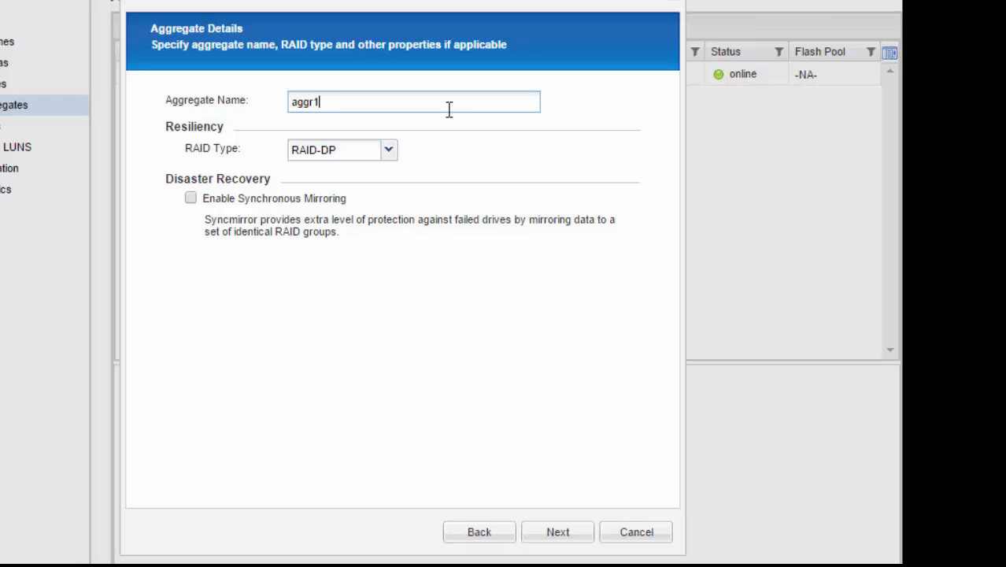
click(387, 158)
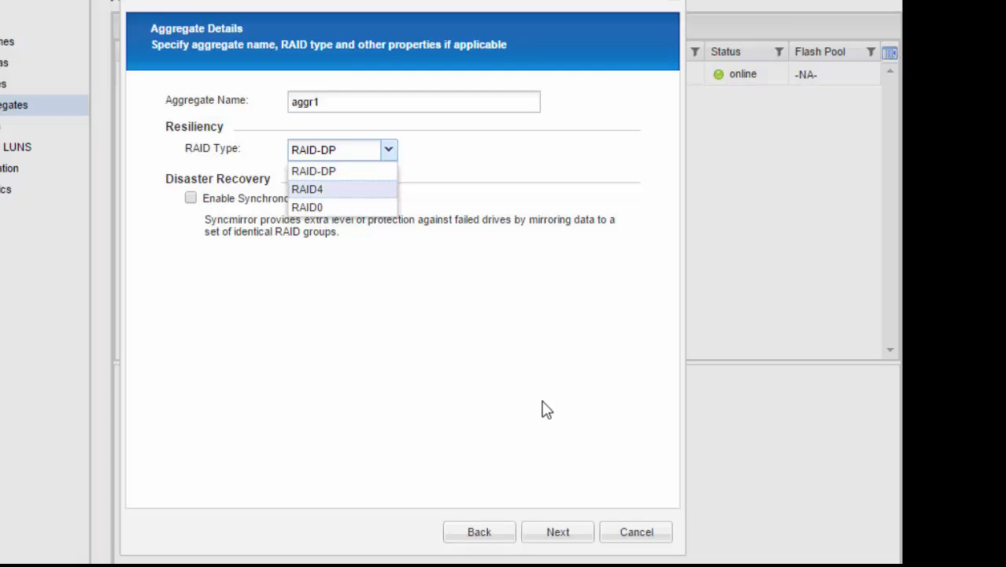
click(543, 540)
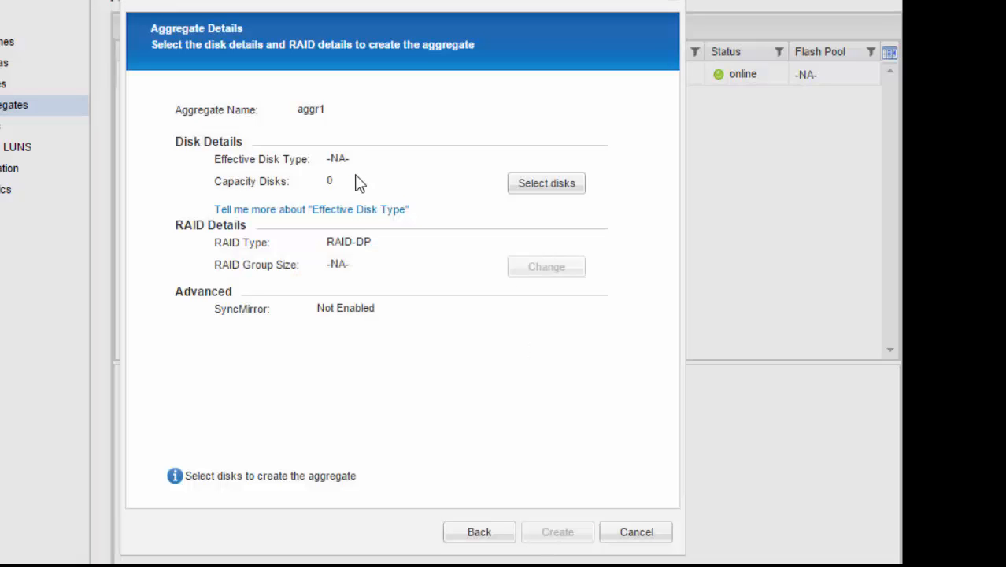
Assign 4 FCAL disks to aggr1 and create the aggregate.
click(551, 176)
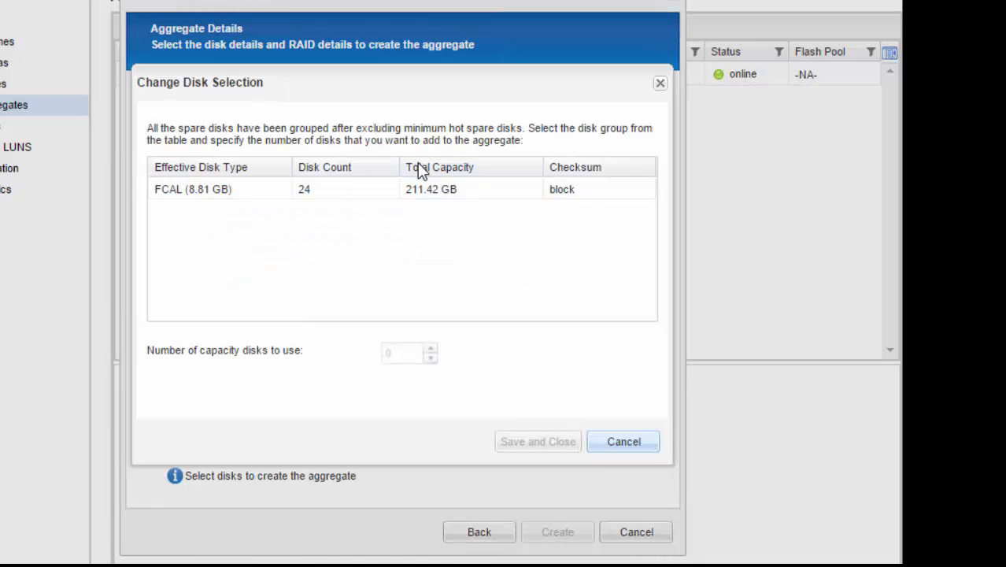
click(321, 189)
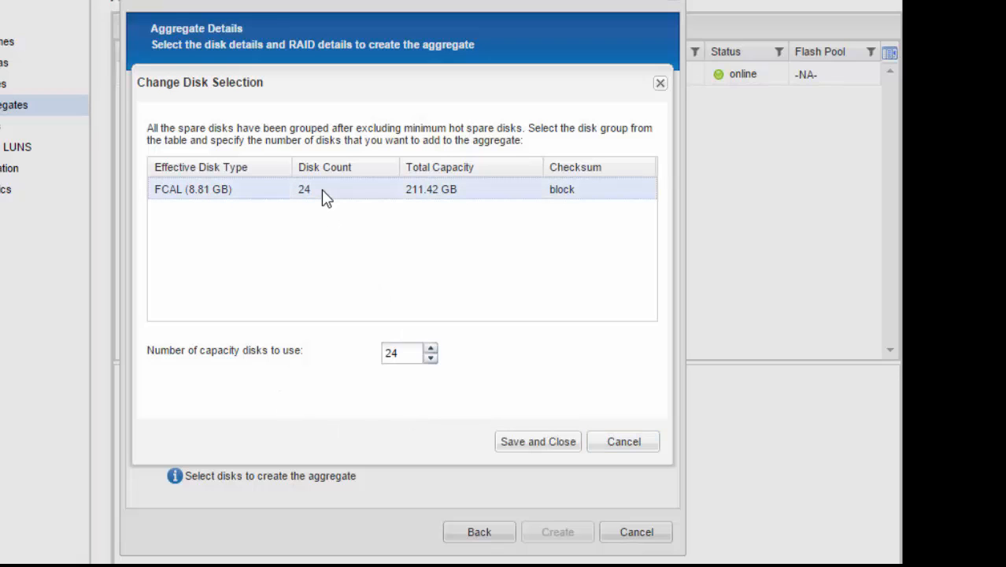
drag(394, 352, 364, 355)
text(4)
click(538, 441)
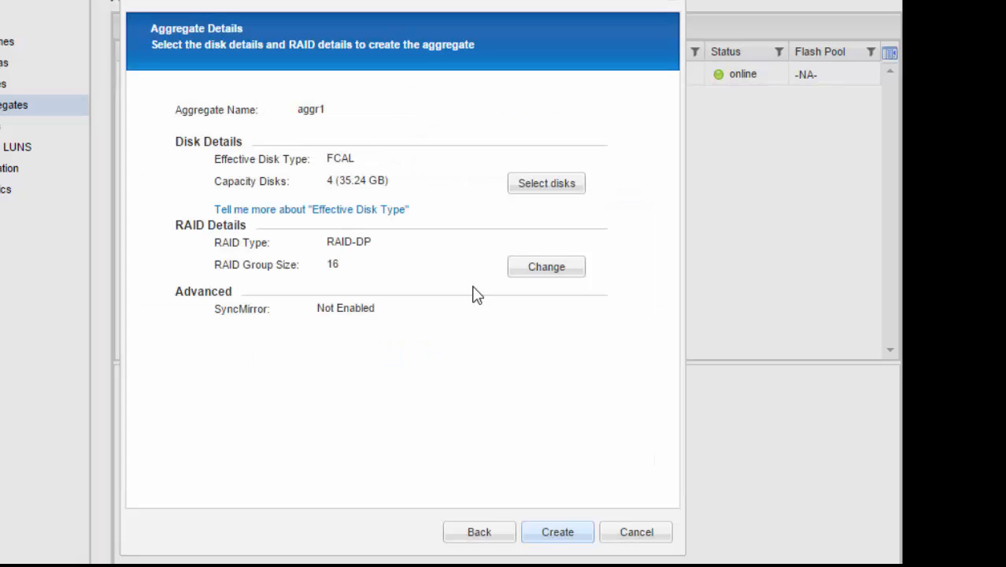
click(551, 269)
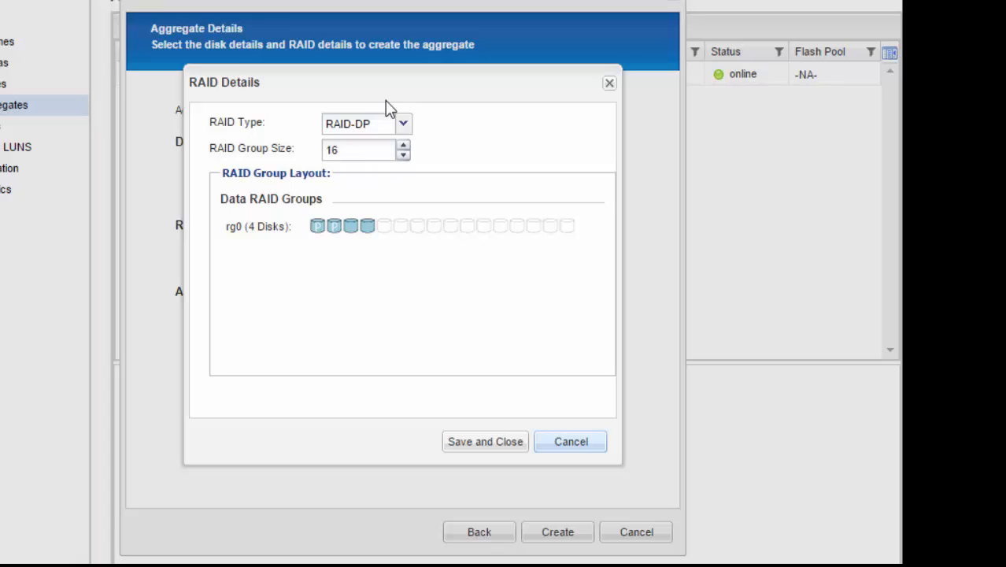
click(495, 442)
click(558, 538)
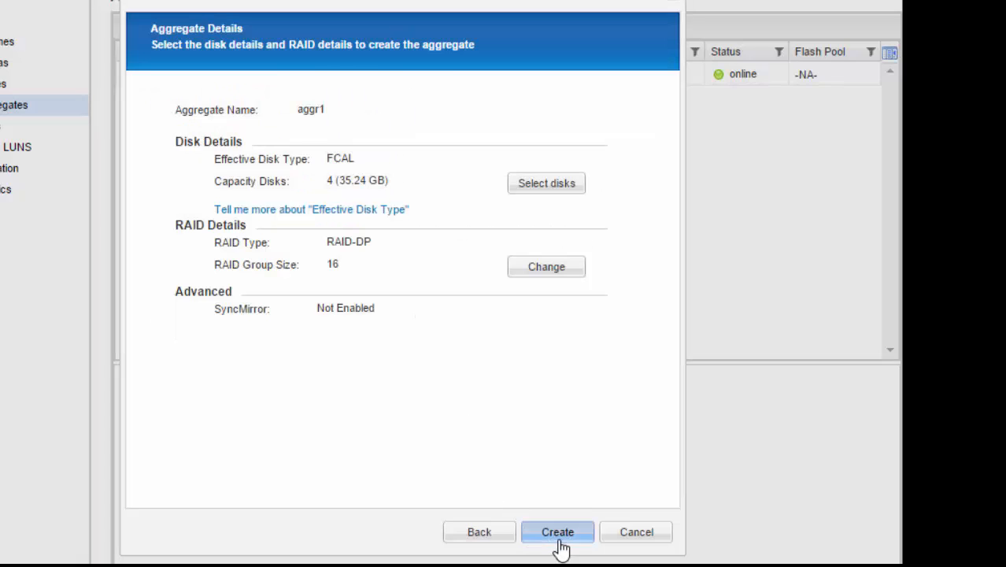
click(643, 530)
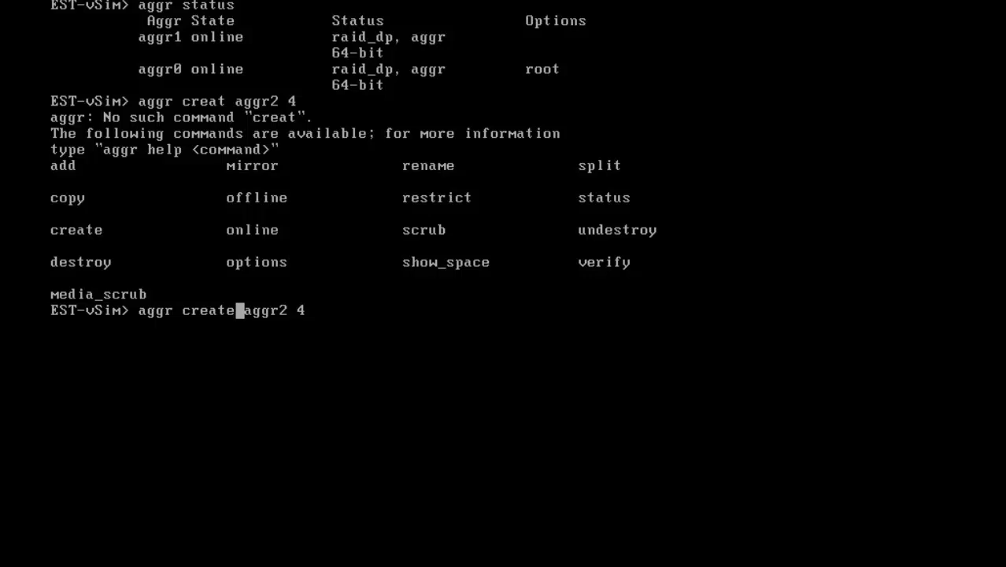
Create aggregate aggr2 from 4 disks in the console and check it with 'aggr status'.
key(Return)
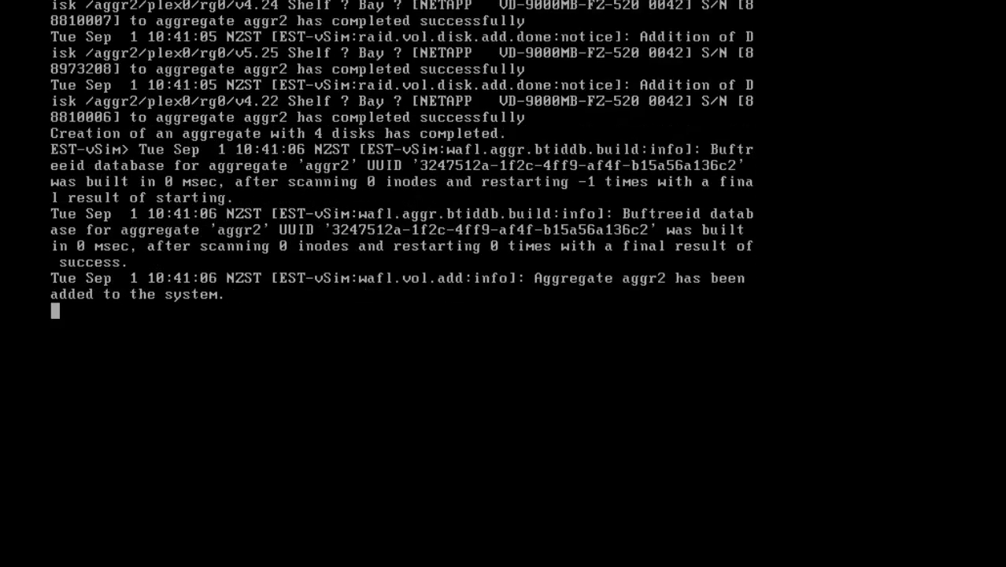
key(Return)
text(aggr stat)
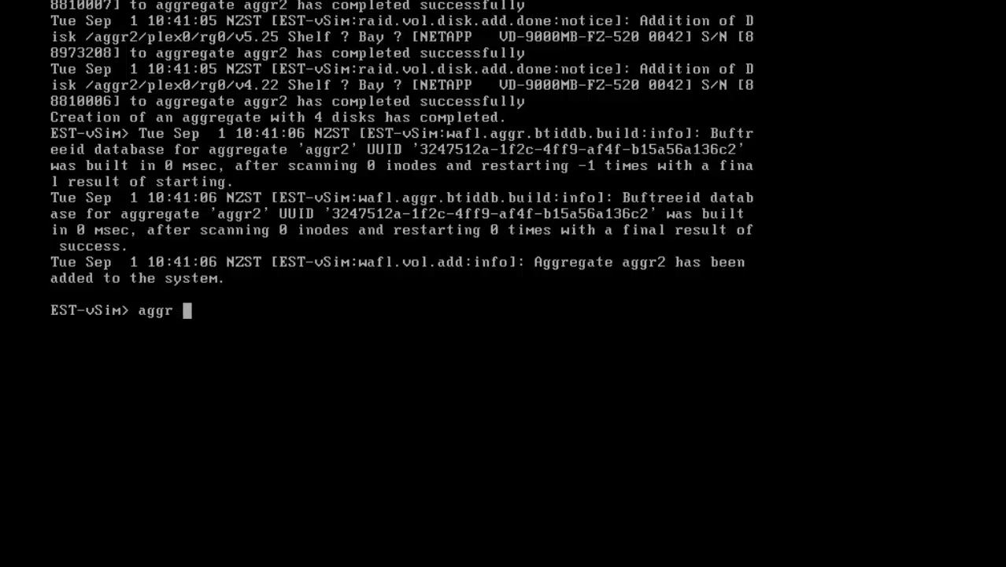
text(us)
key(Return)
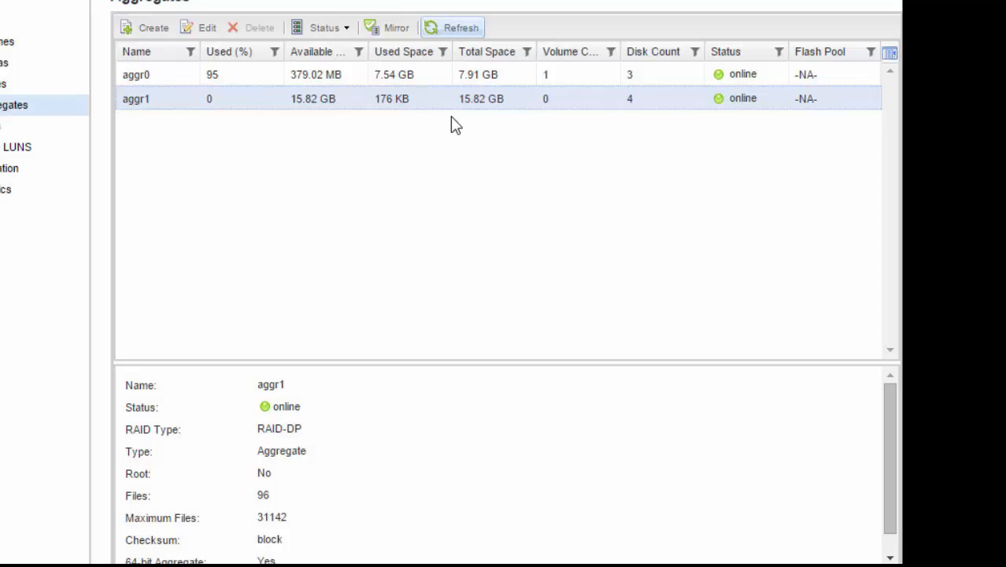
Refresh the Aggregates list in System Manager and view aggr2's details.
click(447, 28)
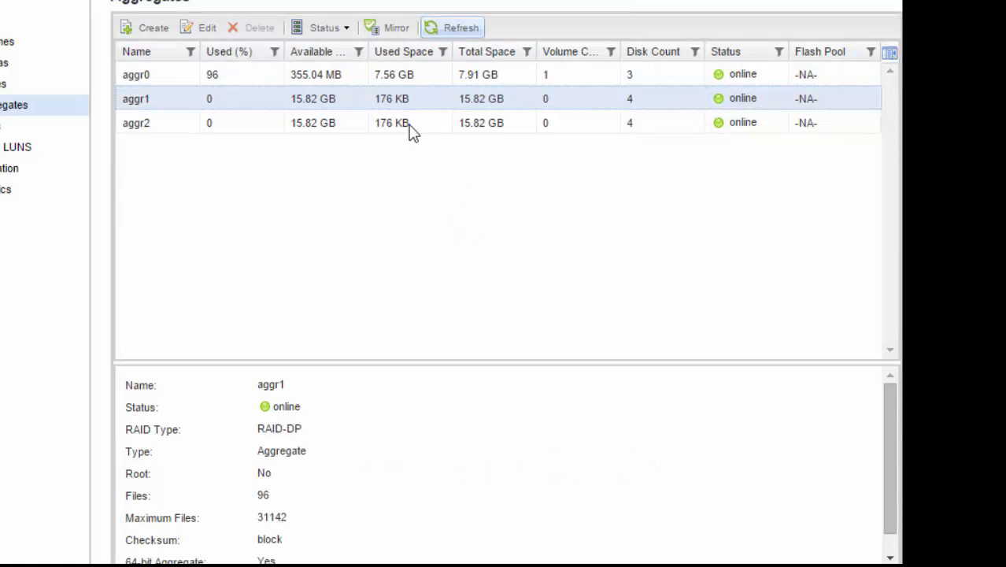
click(376, 124)
click(389, 97)
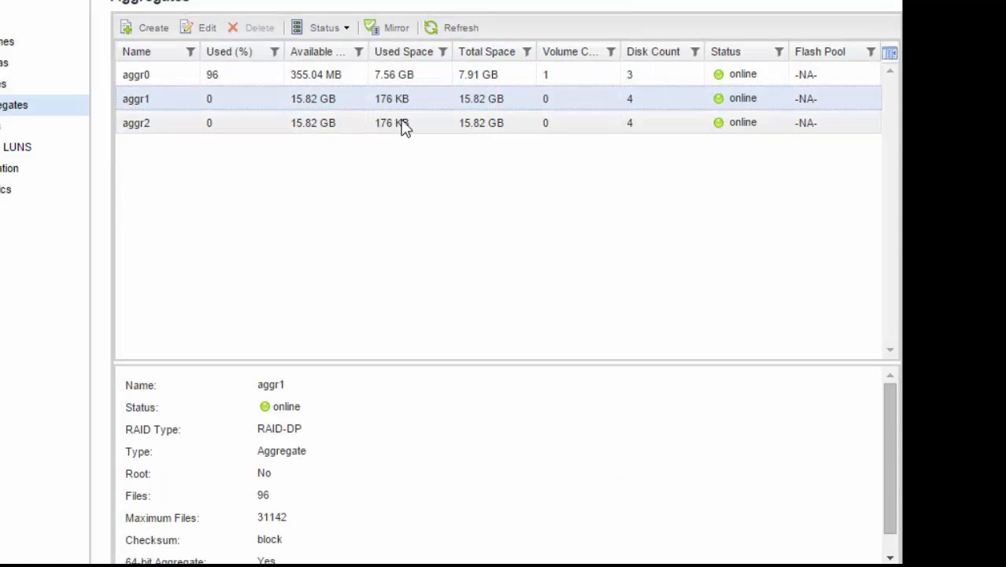
click(404, 124)
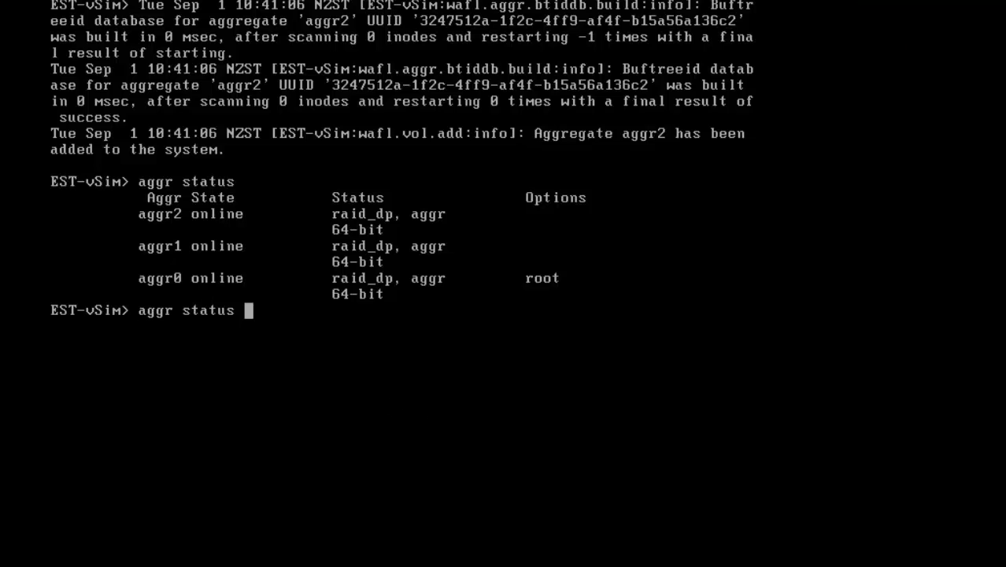
Show aggr1's RAID layout with 'aggr status aggr1 -r', then enter 'disk fail v5.21'.
text(aggr)
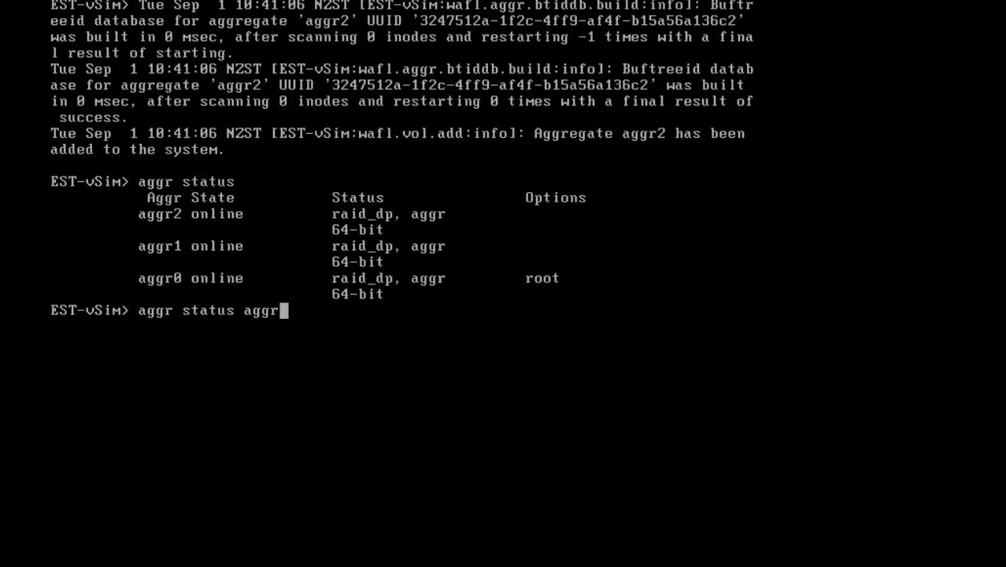
text(1 -r)
key(Return)
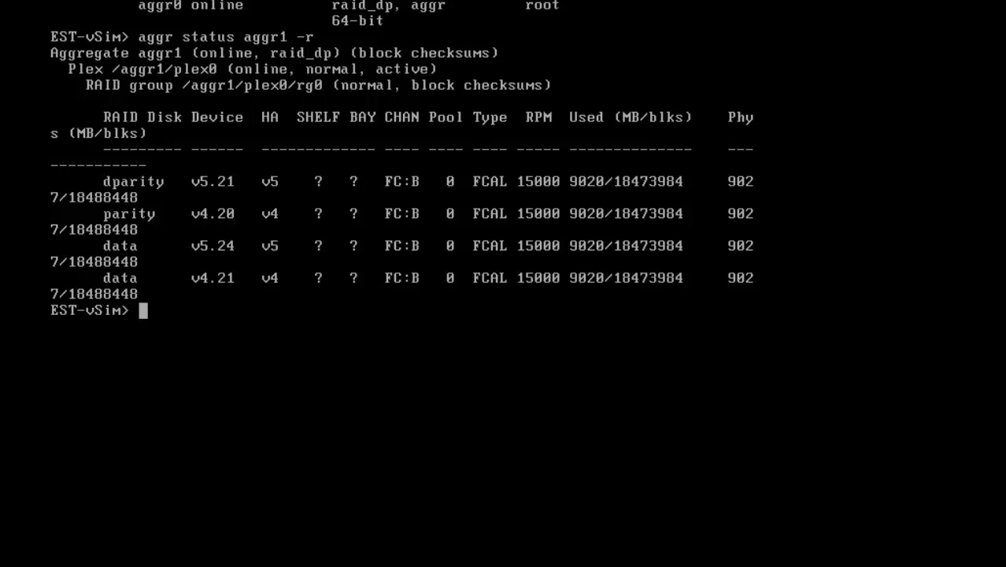
text(disk fail )
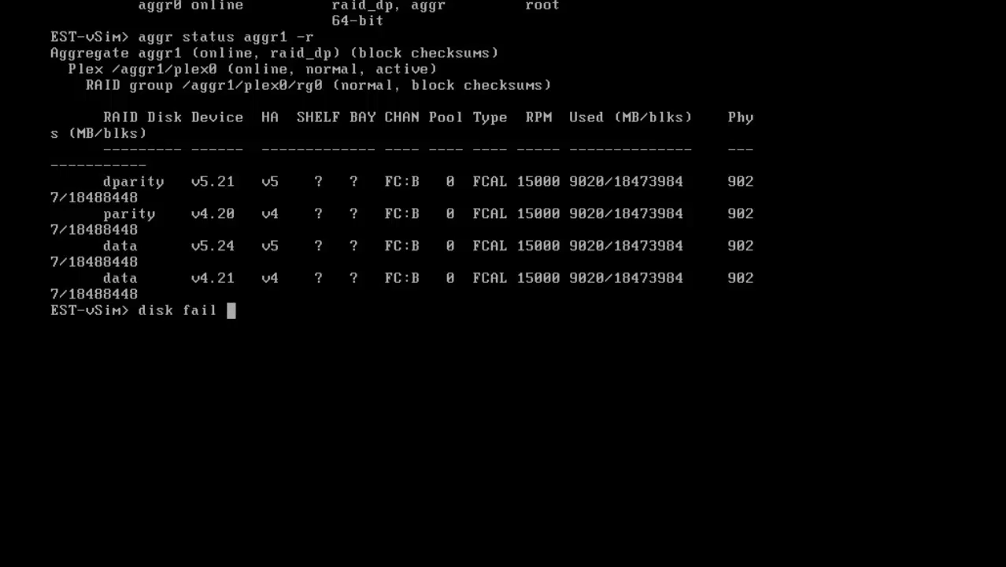
text(v5.21)
Prefail dparity disk v5.21, answering y, so it starts copying to v5.27.
key(Return)
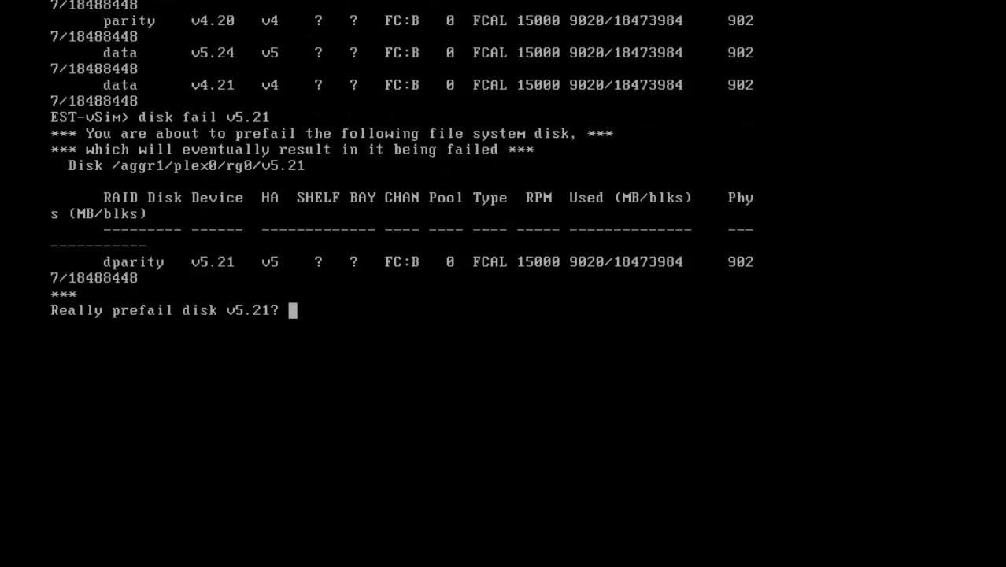
text(y)
key(Return)
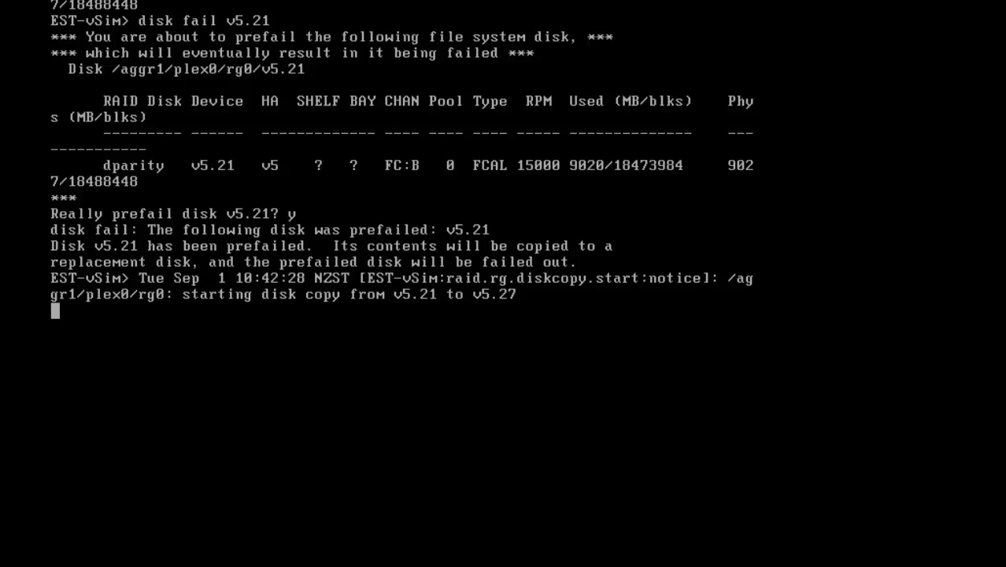
Run 'vol status' to list the volumes, showing vol0 online.
key(Return)
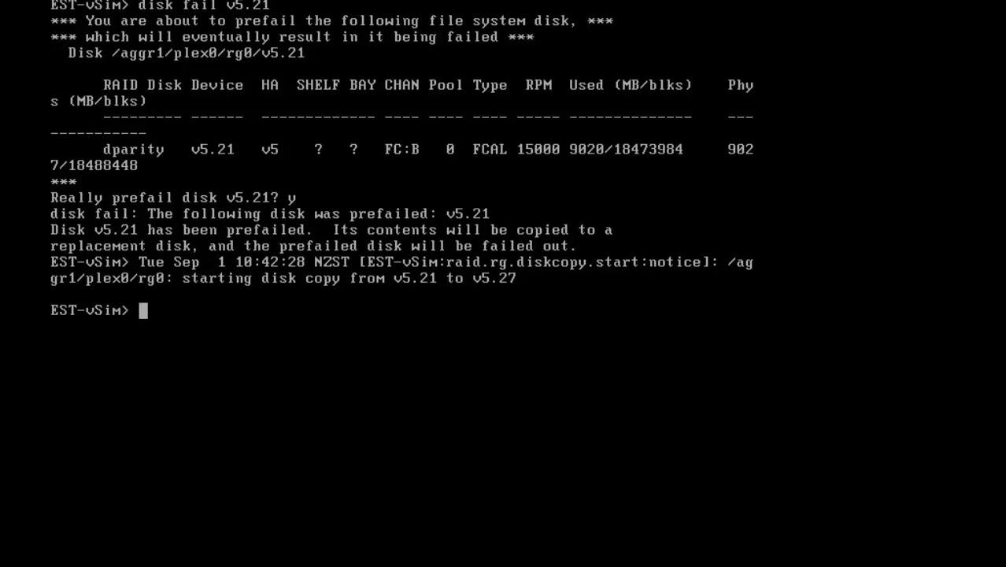
text(vol status)
key(Return)
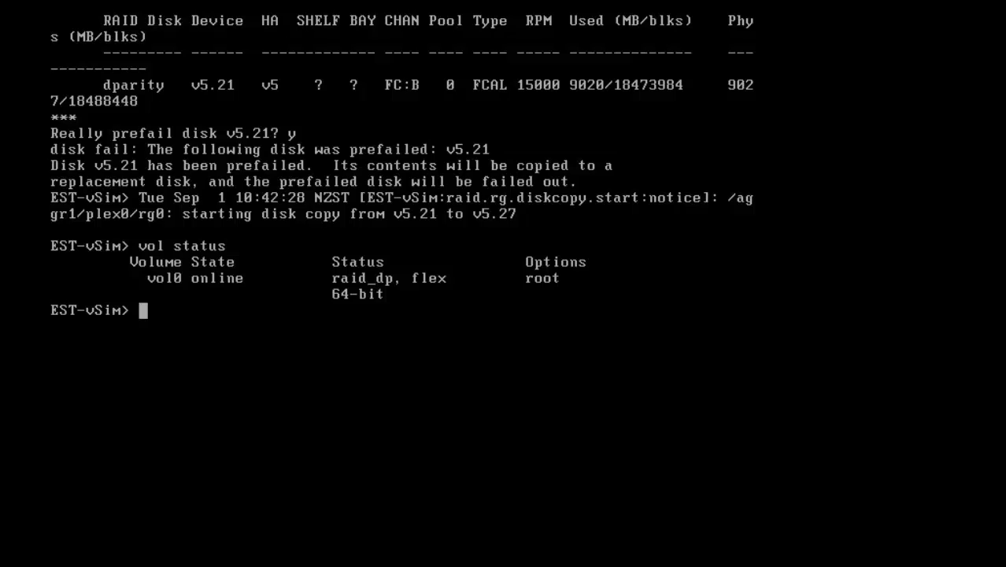
Review the system configuration with 'sysconfig' and aggregate states with 'aggr status'.
text(sysconfig)
key(Return)
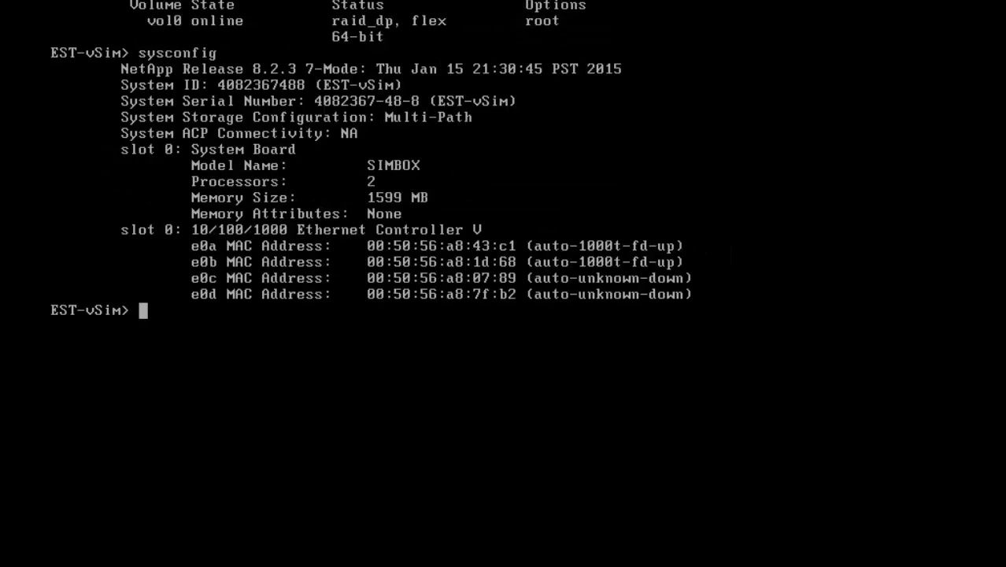
text(aggr st)
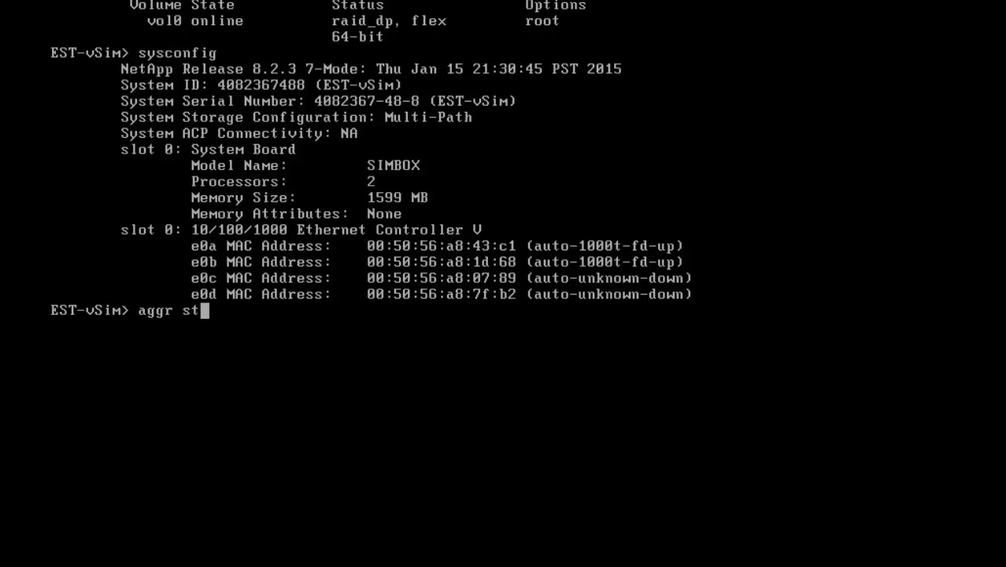
text(atus)
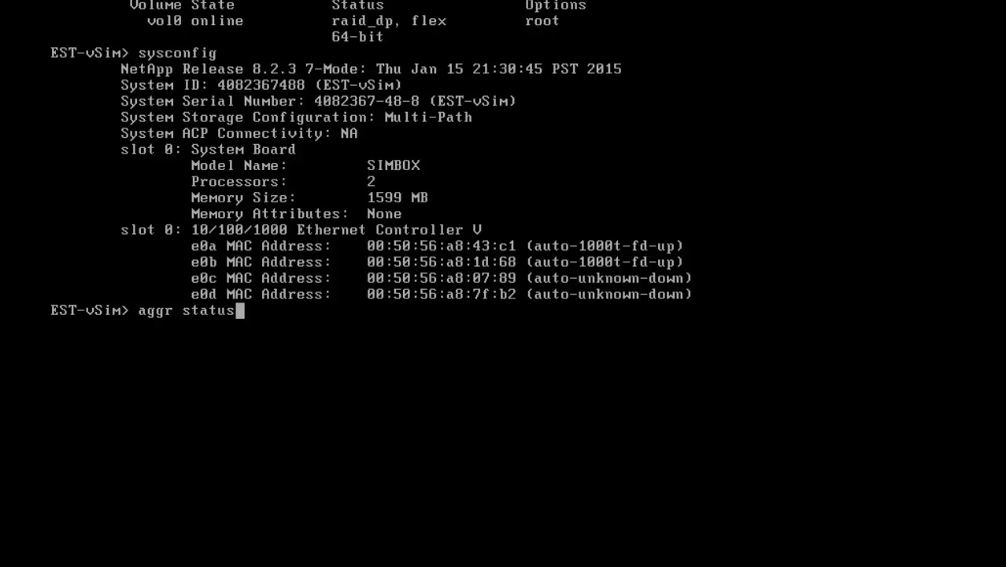
key(Return)
Recheck aggr1's RAID layout twice until v5.27 appears as the dparity disk.
text(aggr status aggr1 -r)
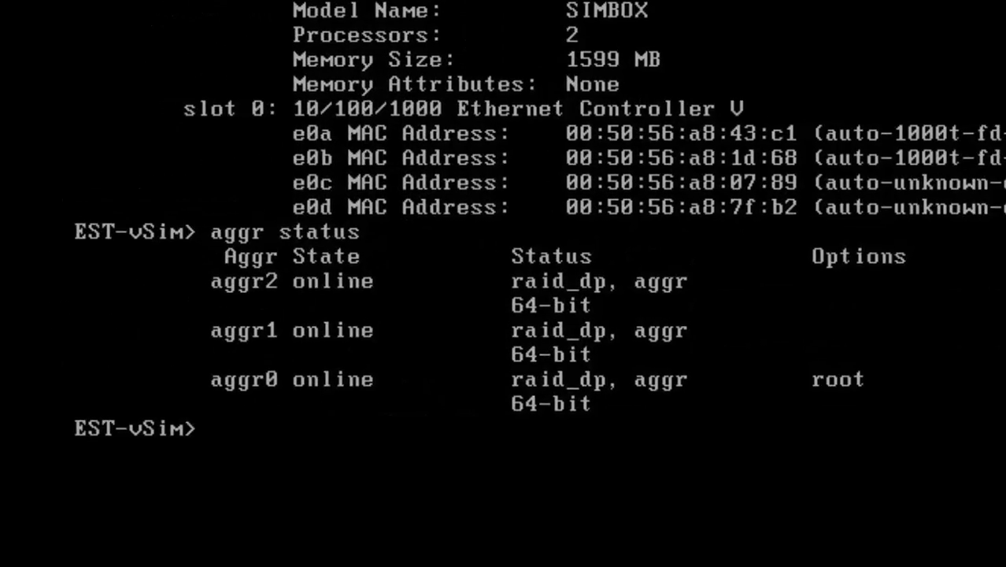
key(Return)
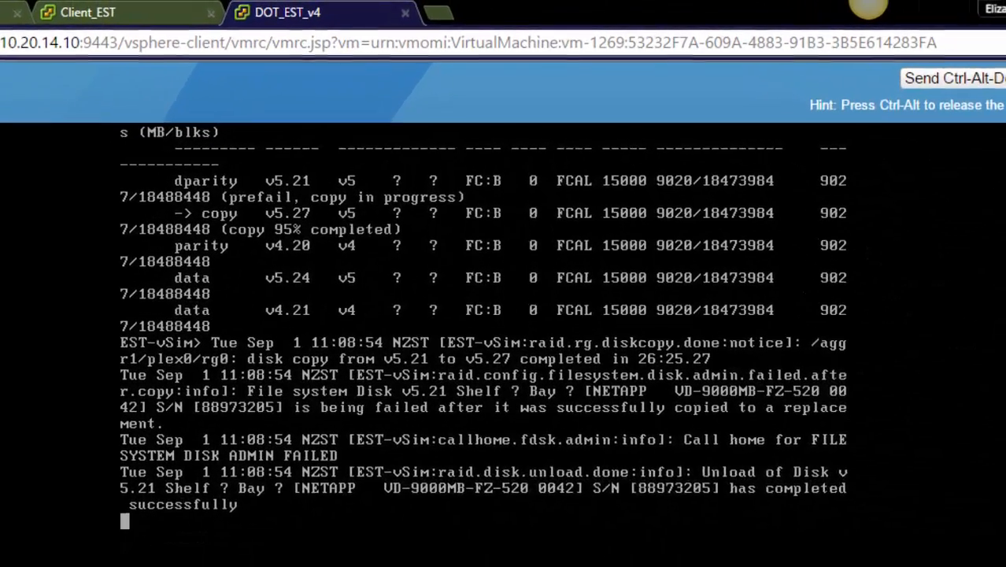
text(aggr status aggr1 -r)
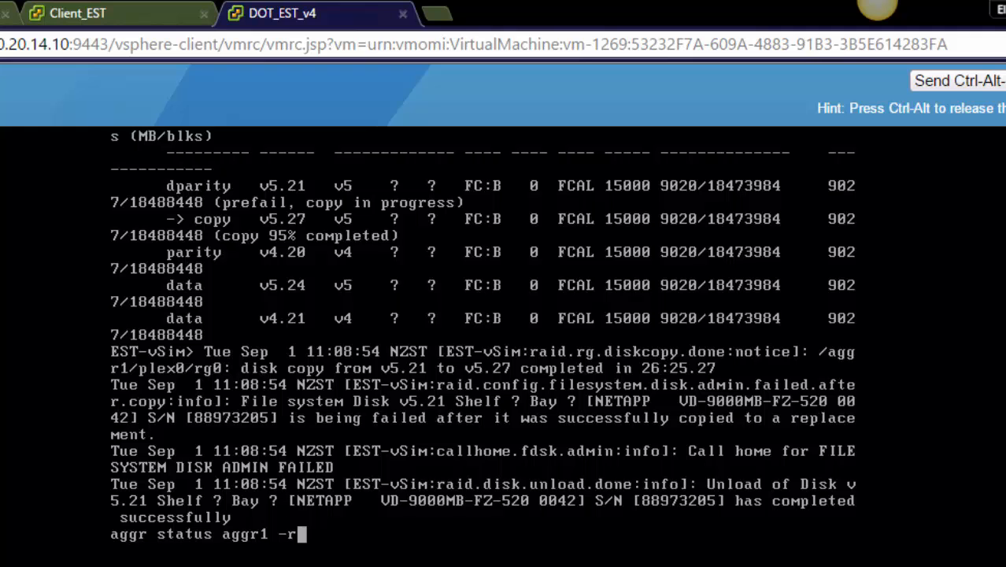
key(Return)
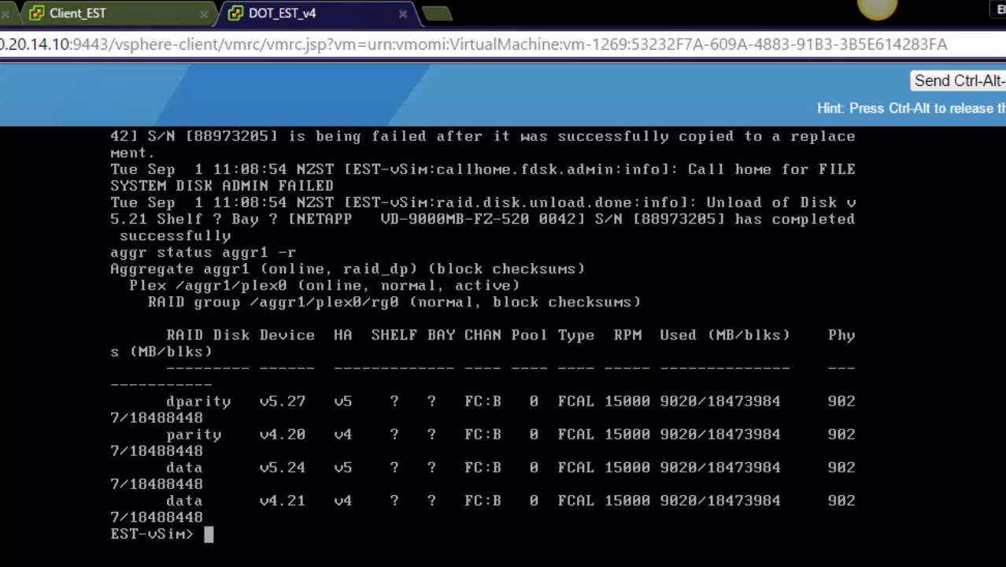
Switch to advanced privilege and unfail disk v5.21.
text(priv set advanced)
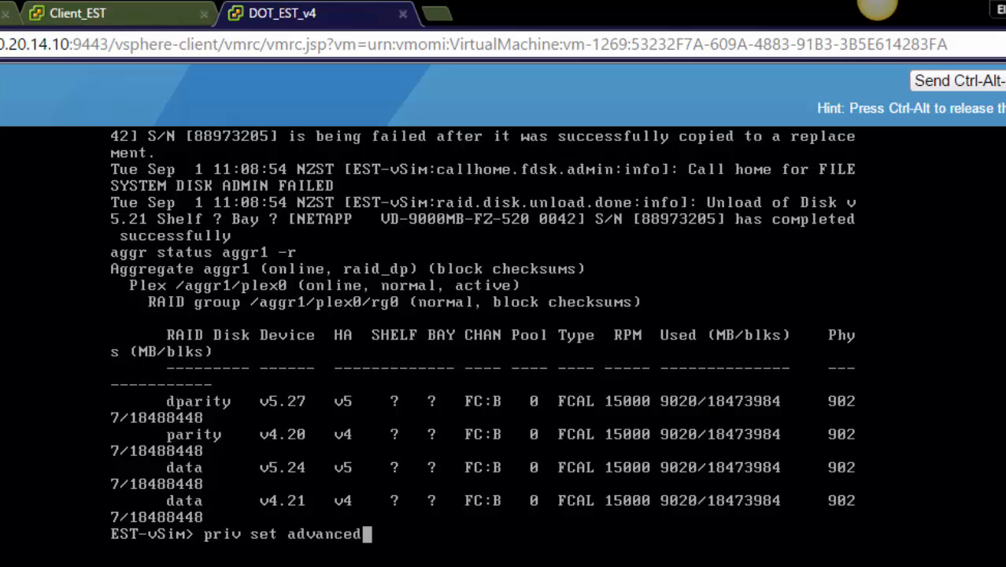
key(Return)
text(disk u)
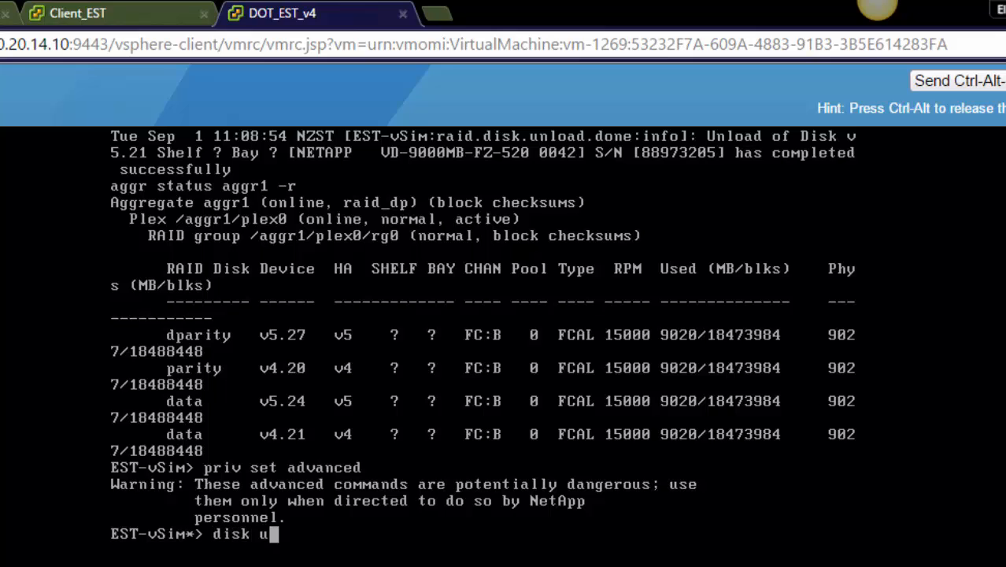
text(nfail v)
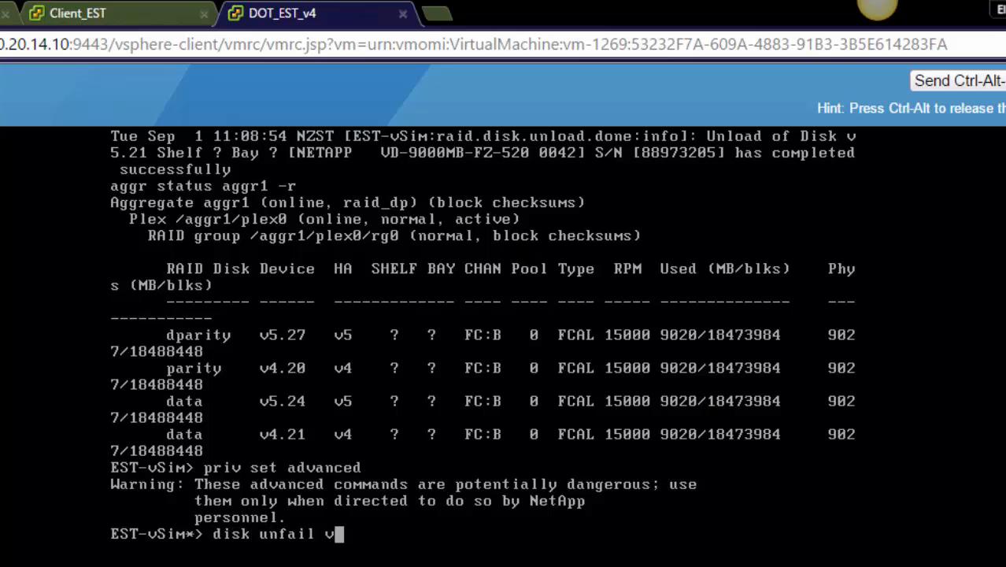
text(5.21)
key(Return)
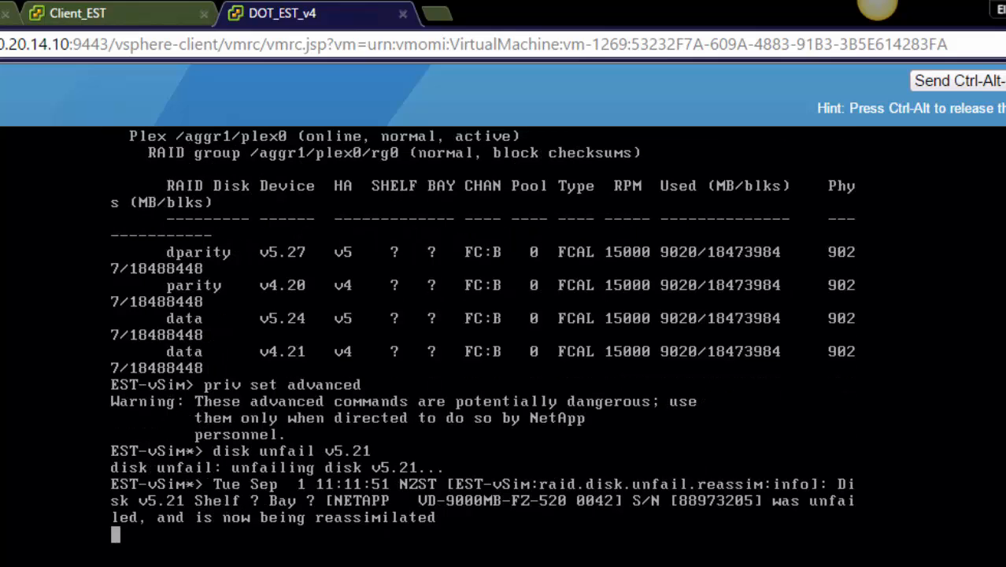
Return to normal privilege and start zeroing spares with 'disk zero spares'.
text(priv set)
key(Return)
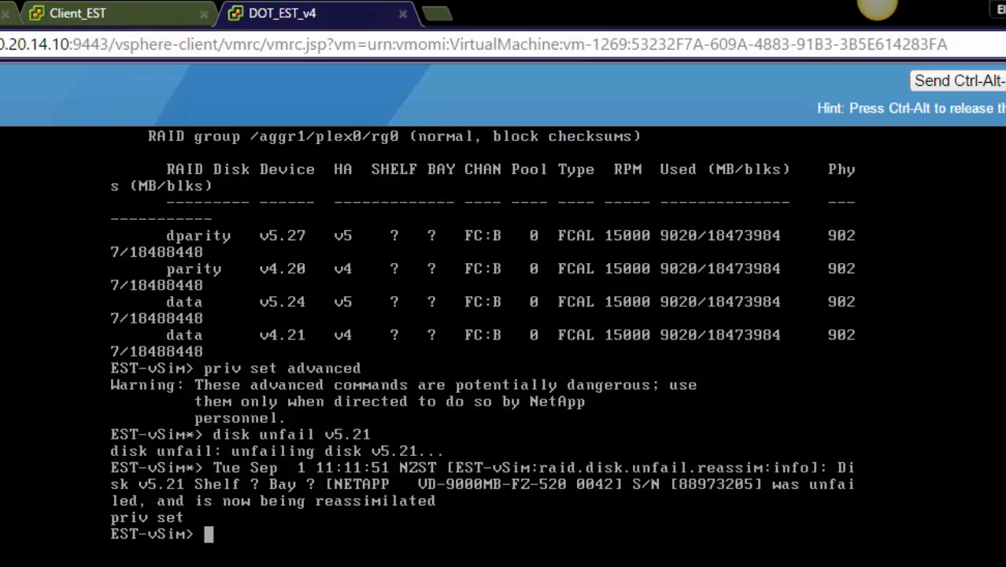
text(disk zero )
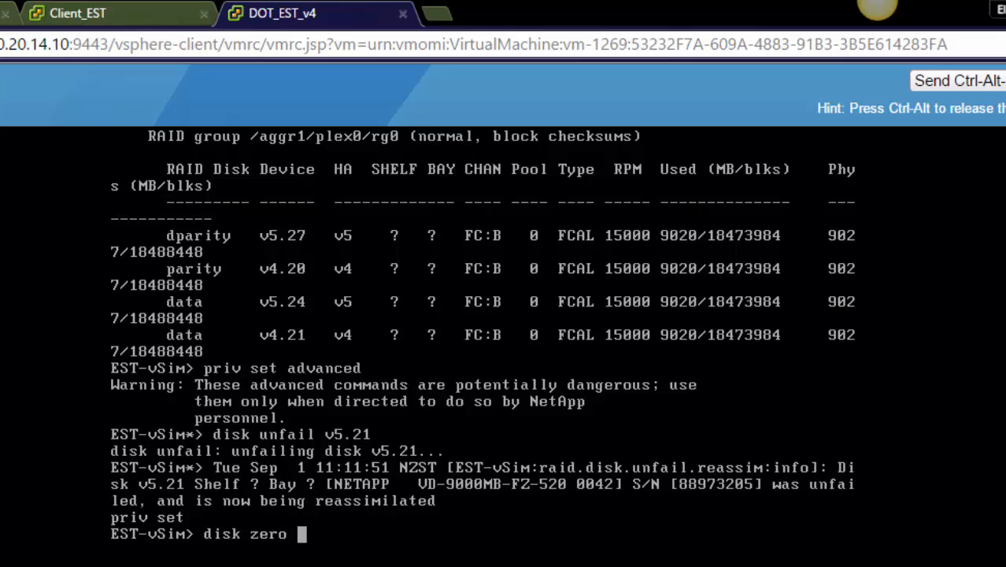
text(spares)
key(Return)
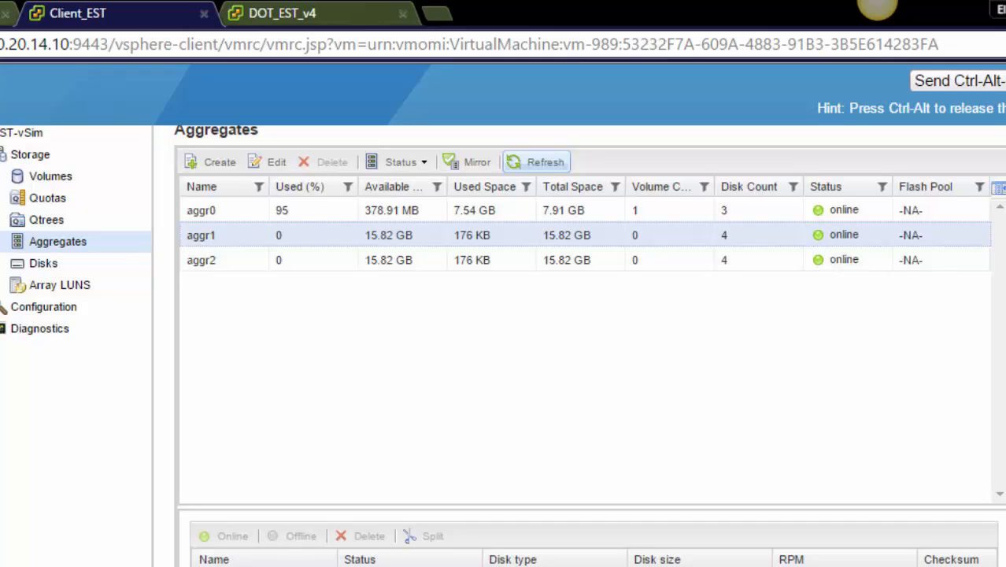
Add spare disk v4.19 to aggregate aggr1 from the Disks list.
click(41, 265)
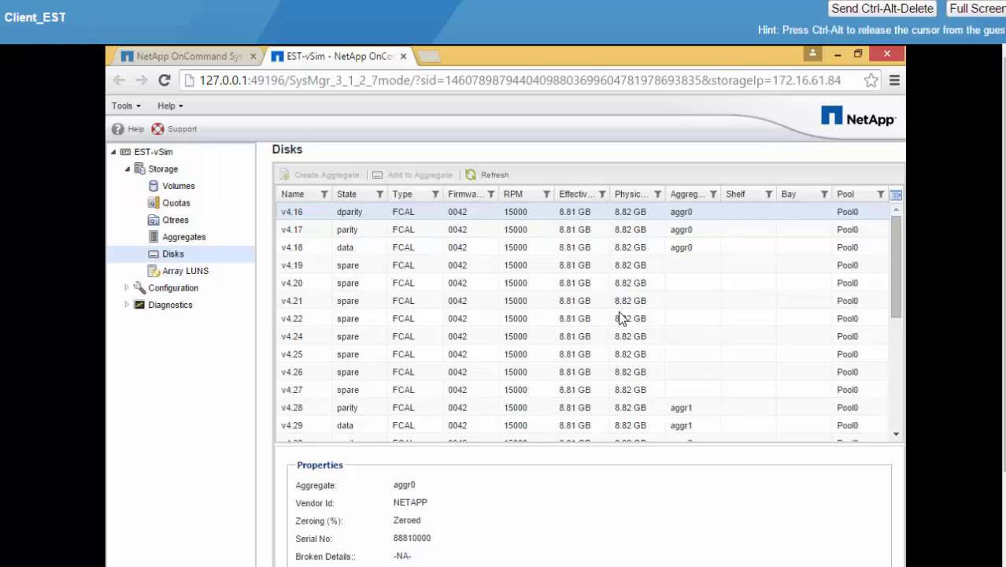
click(294, 268)
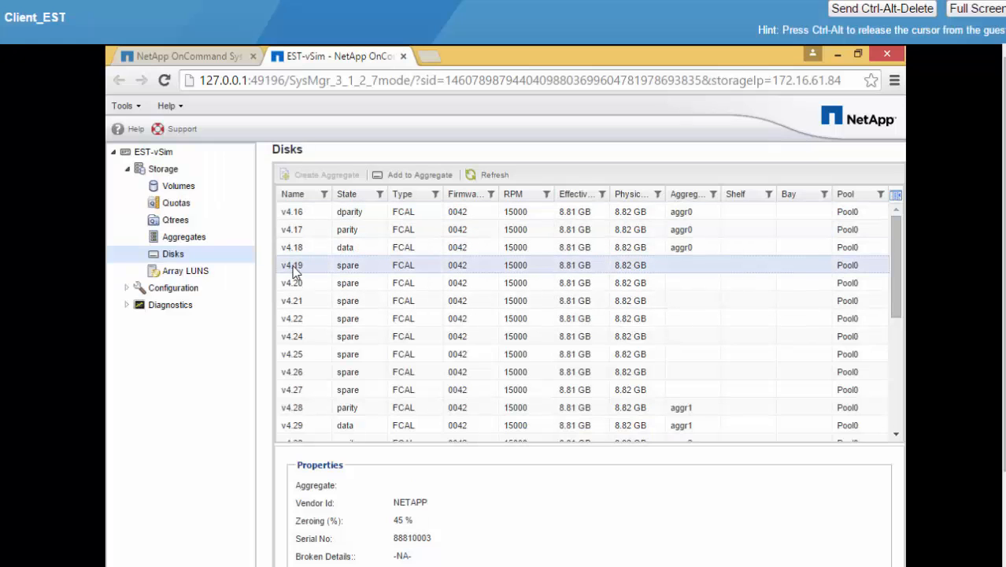
right_click(294, 270)
click(349, 297)
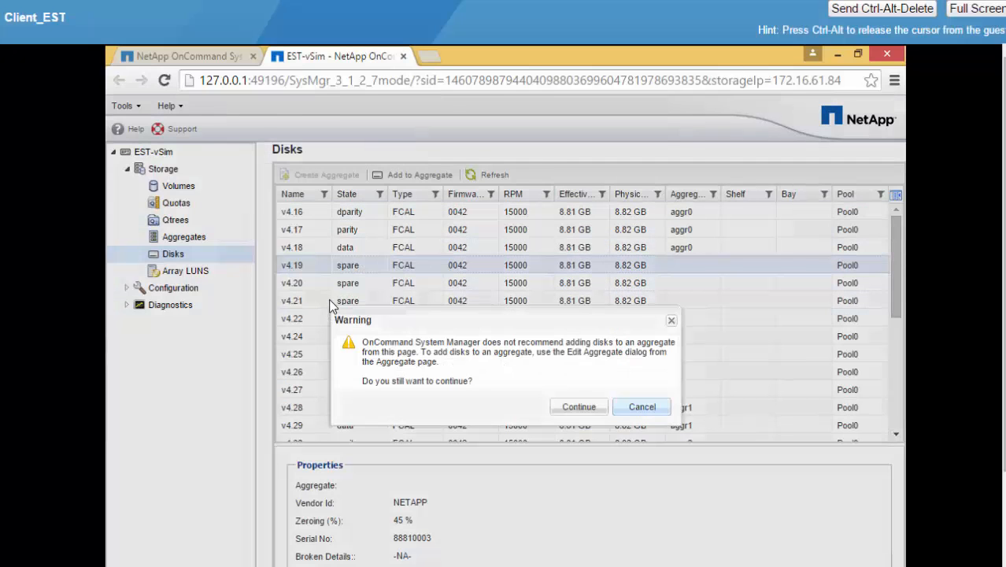
click(578, 408)
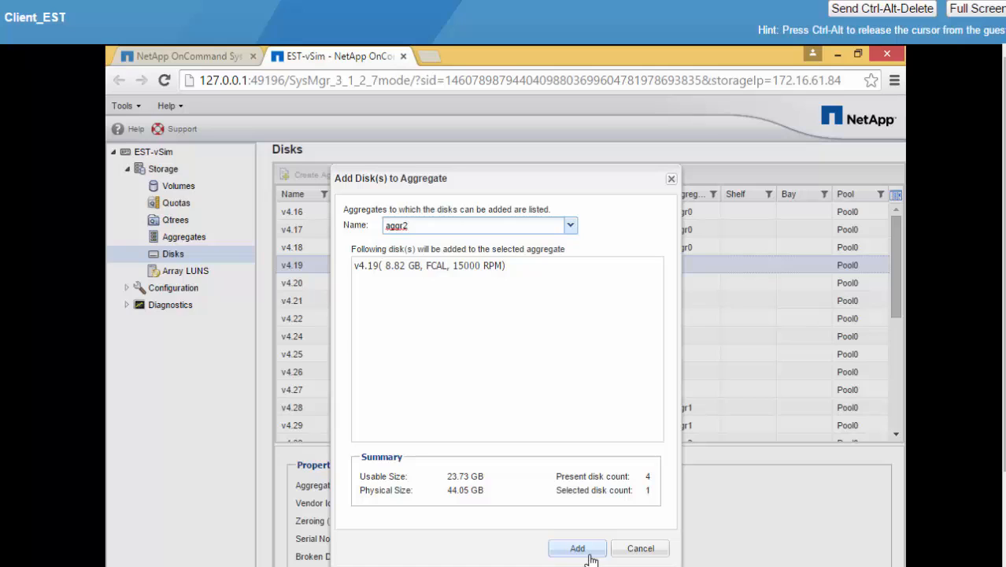
click(571, 226)
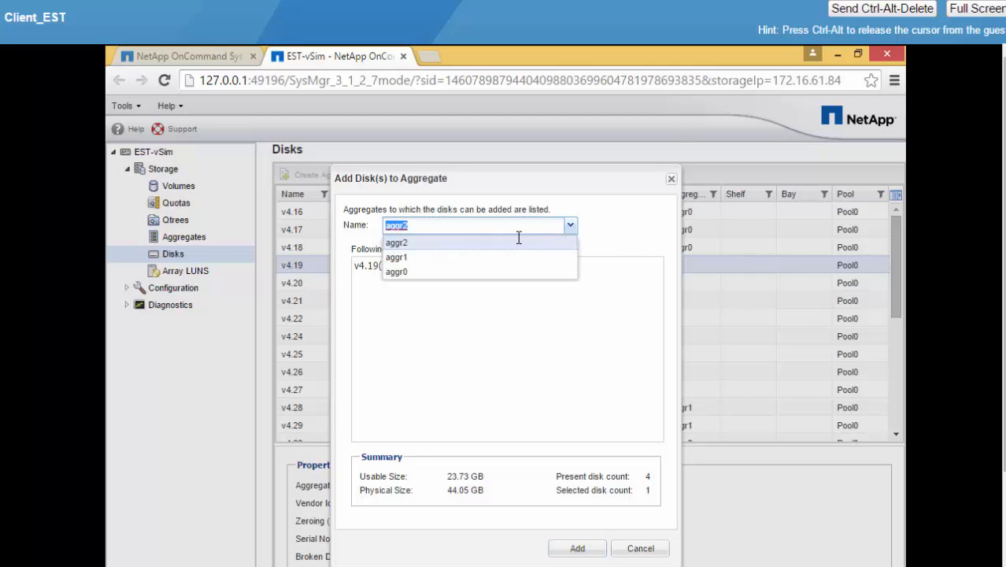
click(493, 257)
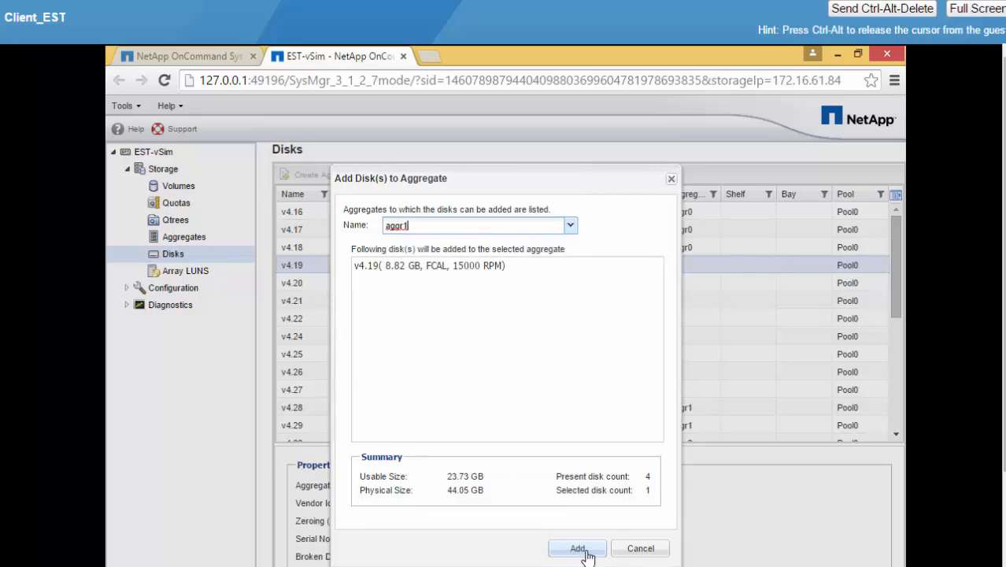
click(578, 548)
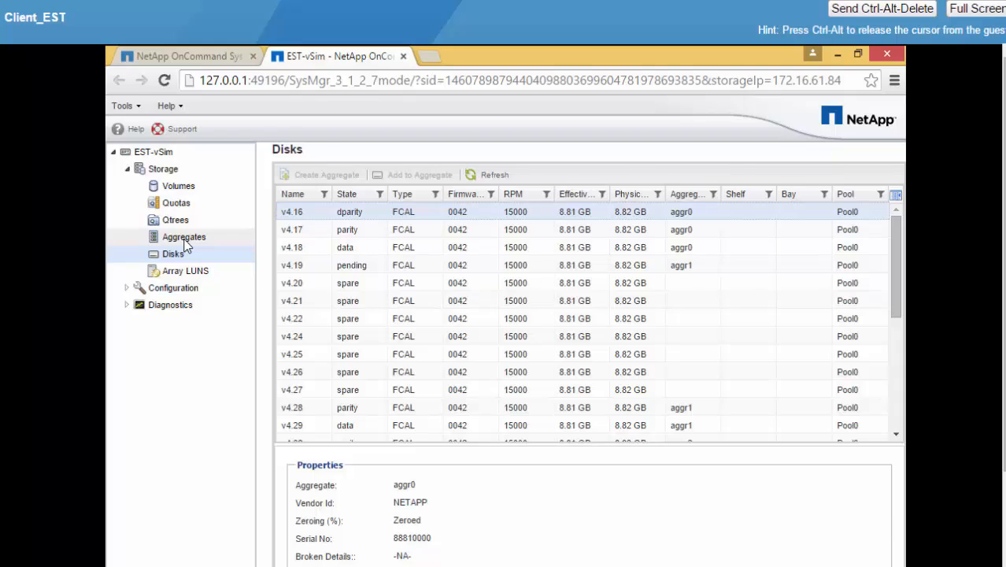
Check aggr1 and v4.19's pending status, then bring up the Volumes list.
click(185, 238)
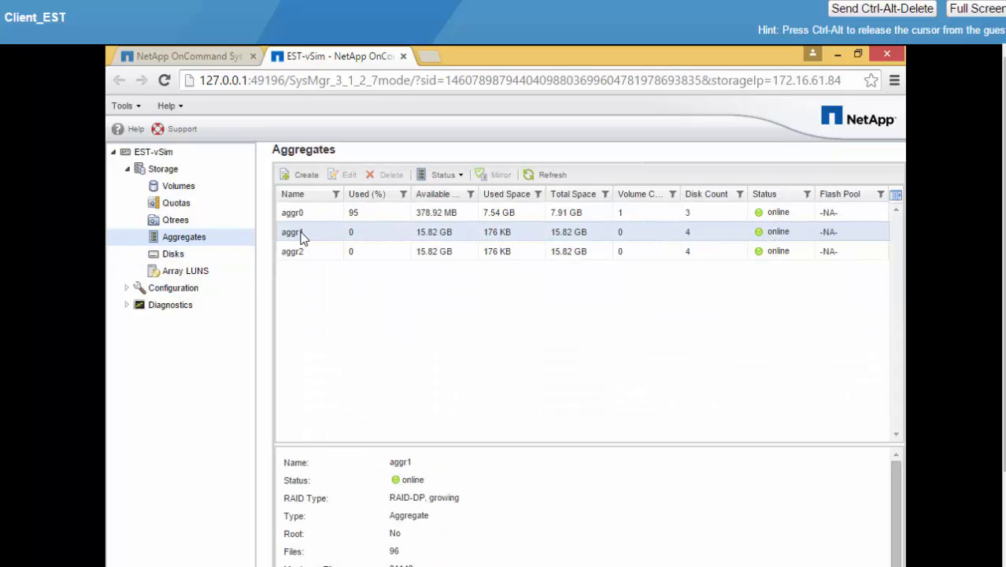
click(174, 253)
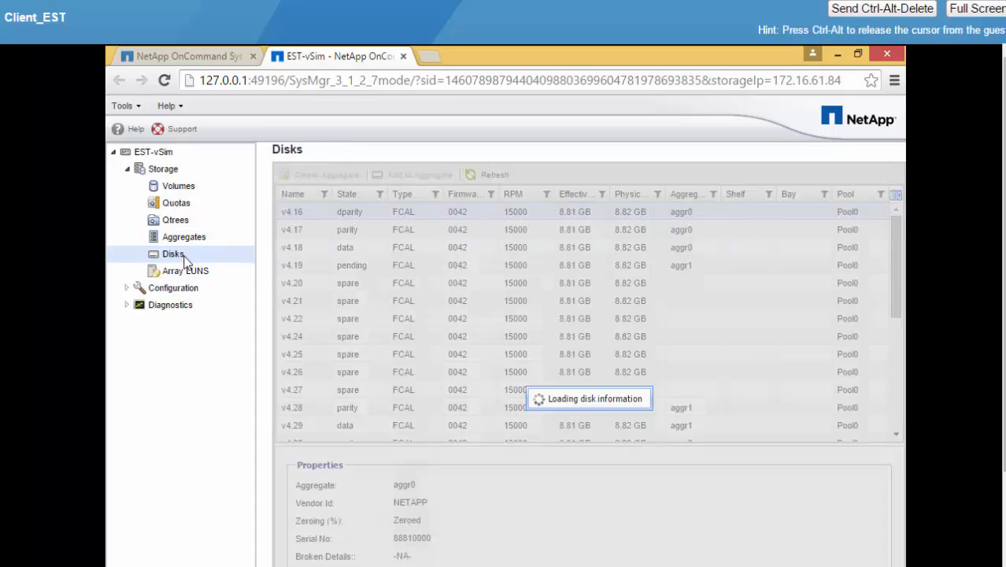
drag(897, 309, 1004, 268)
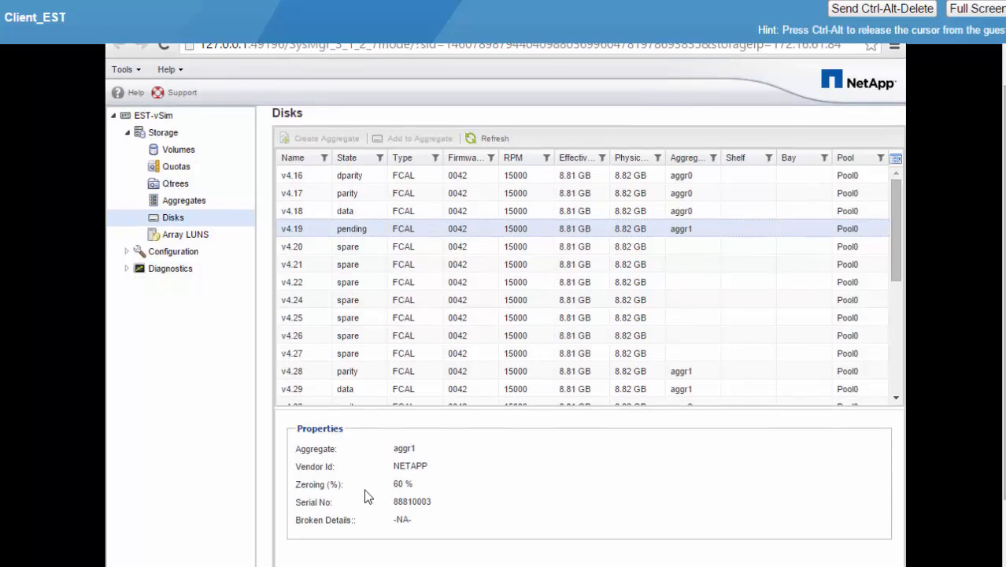
click(180, 149)
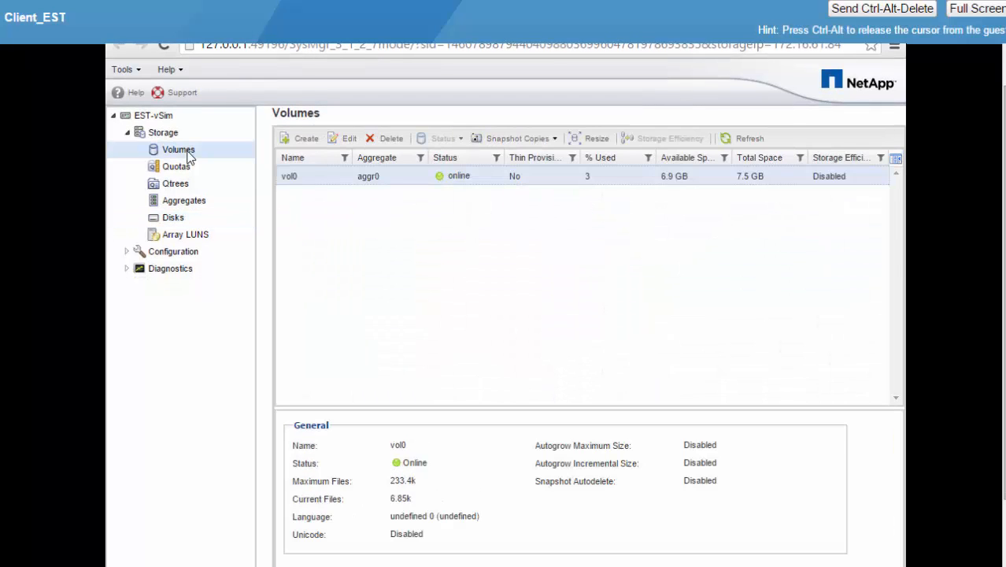
Start a new volume named NASvol and place it on aggr1.
click(302, 138)
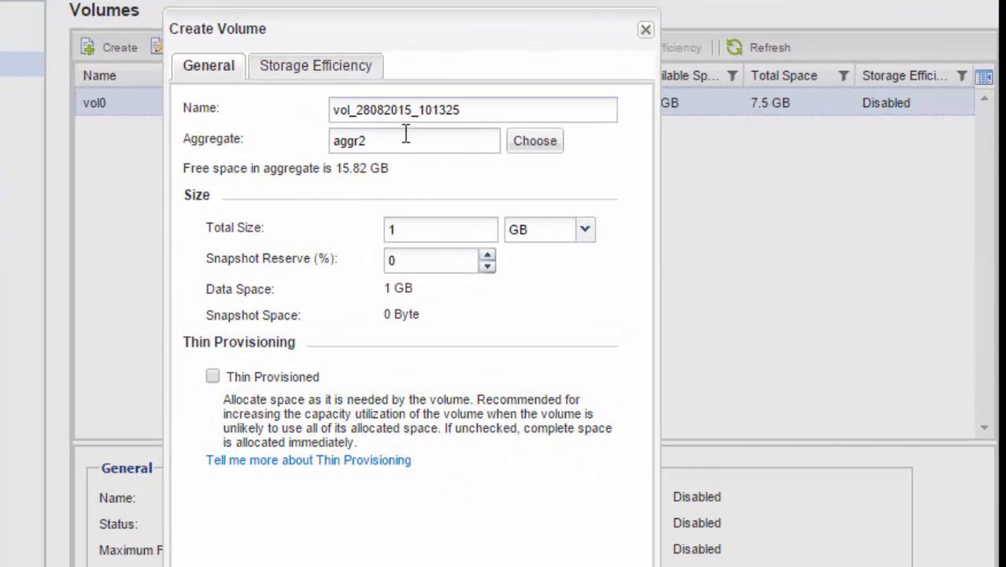
drag(501, 106, 204, 115)
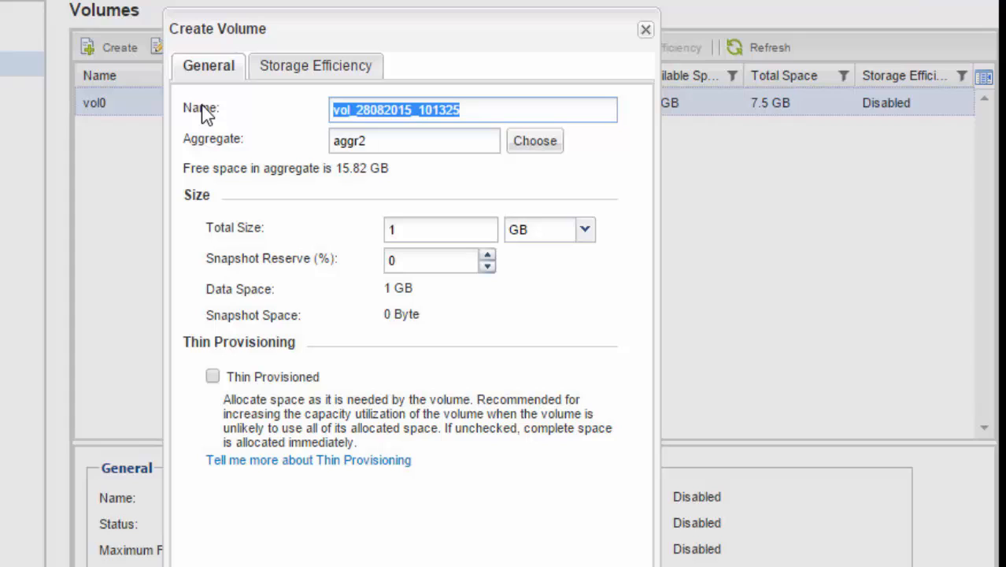
text(NAS)
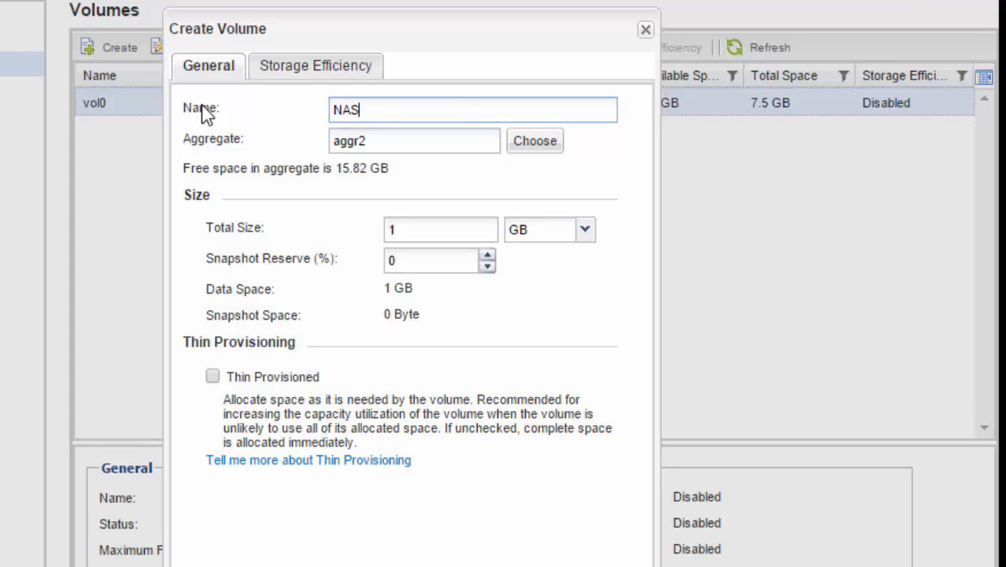
text(vol)
click(536, 146)
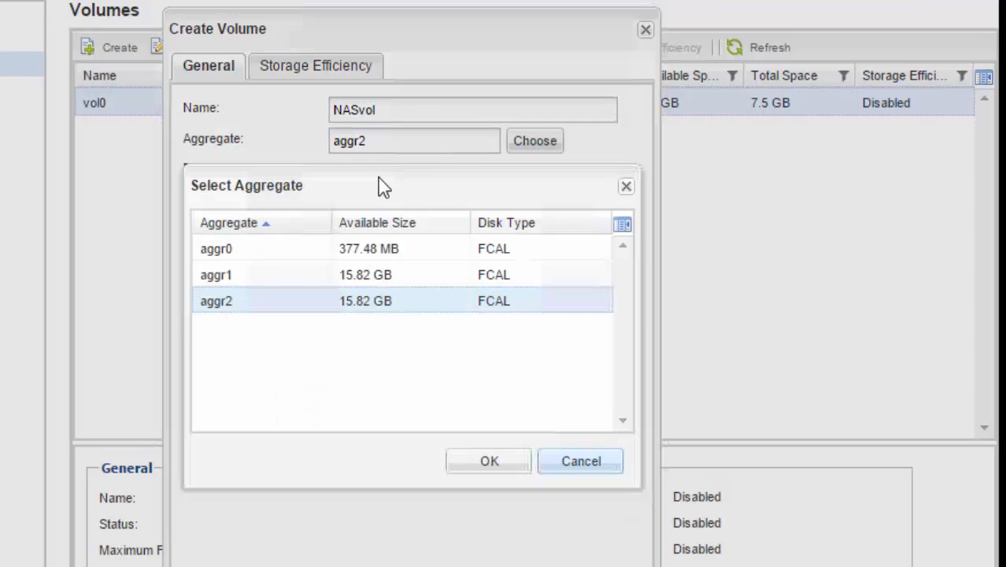
click(383, 285)
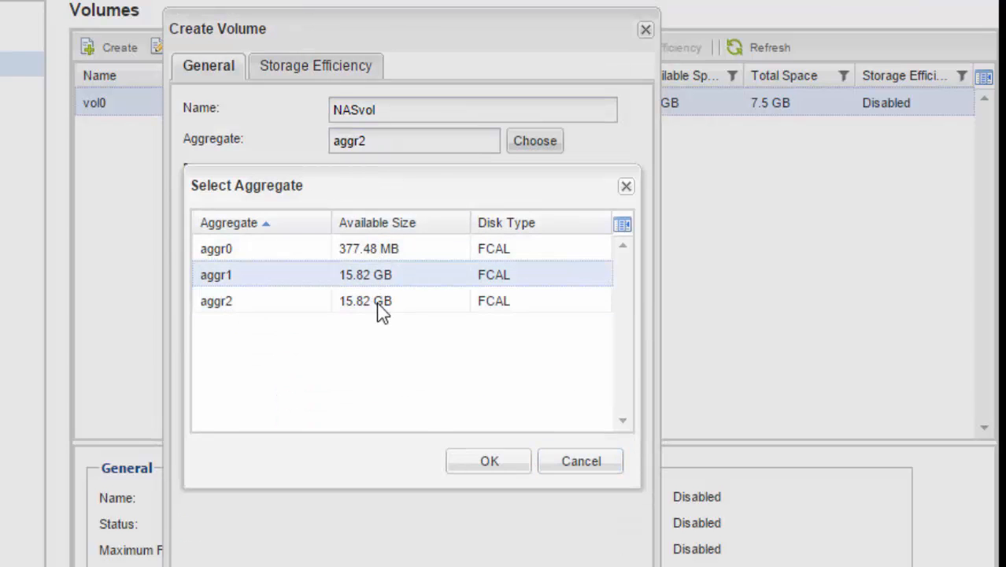
double_click(284, 283)
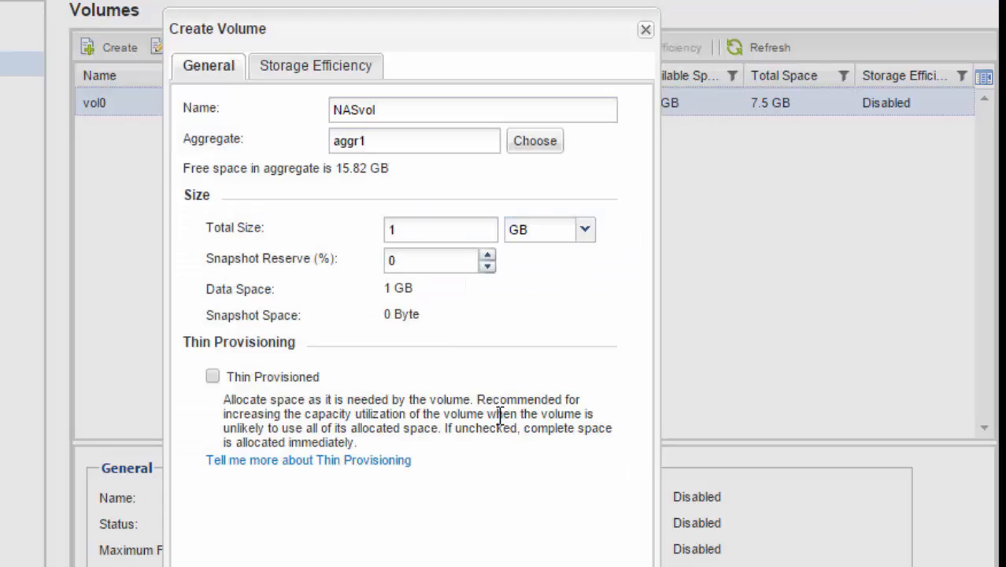
Give NASvol a 5% snapshot reserve and make it thin provisioned.
click(487, 256)
click(487, 255)
click(488, 255)
click(487, 255)
click(488, 255)
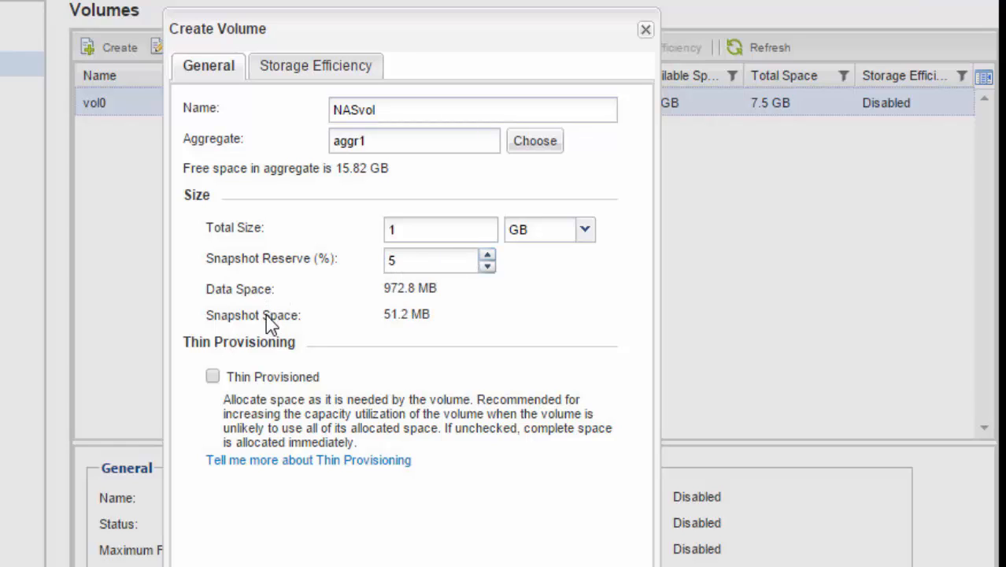
click(212, 377)
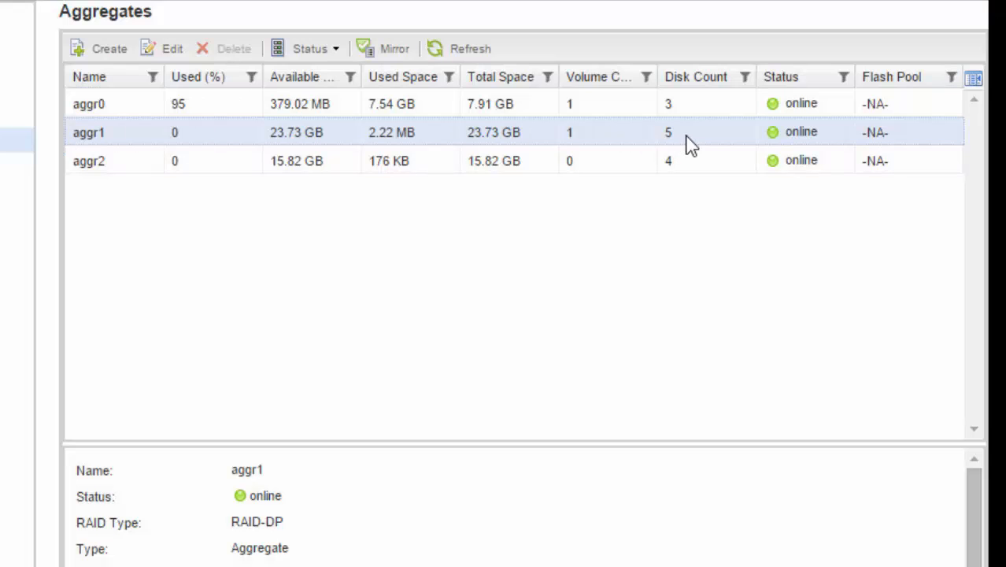
Refresh the aggregate space figures, then list the volumes to see NASvol on aggr1 beside vol0.
click(467, 62)
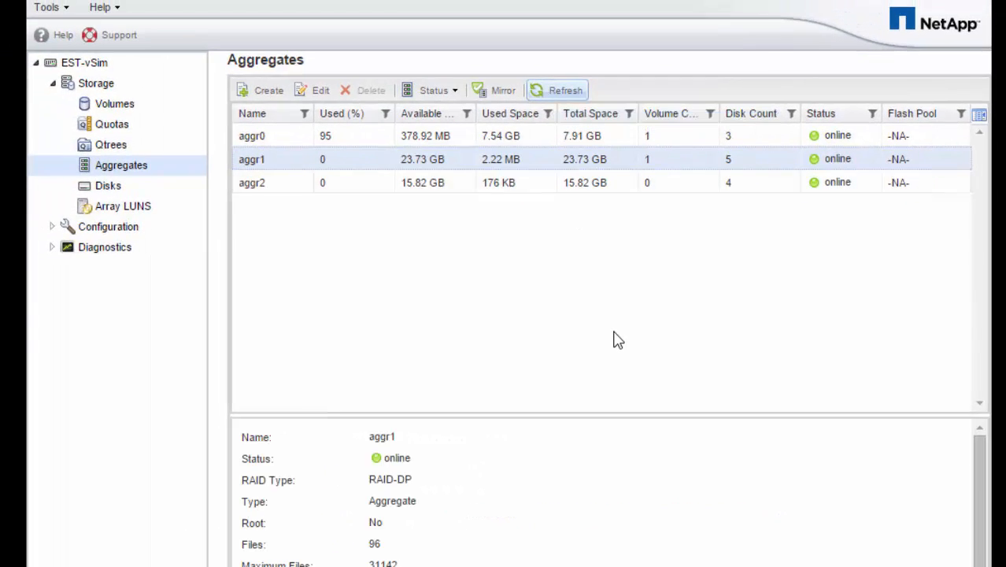
click(115, 105)
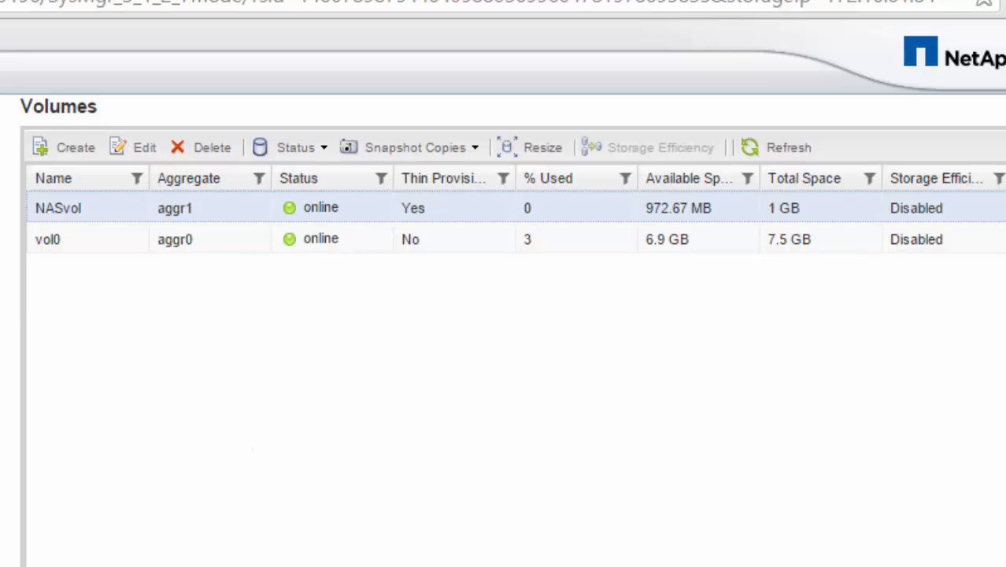
Resize NASvol's total capacity from 1 GB to 1.5 GB with the Resize wizard.
right_click(89, 198)
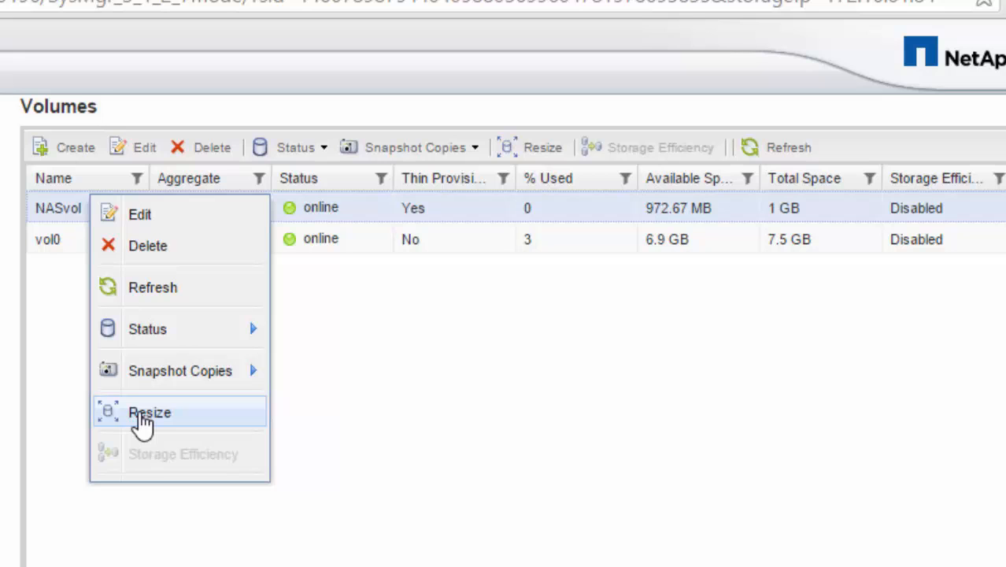
click(142, 417)
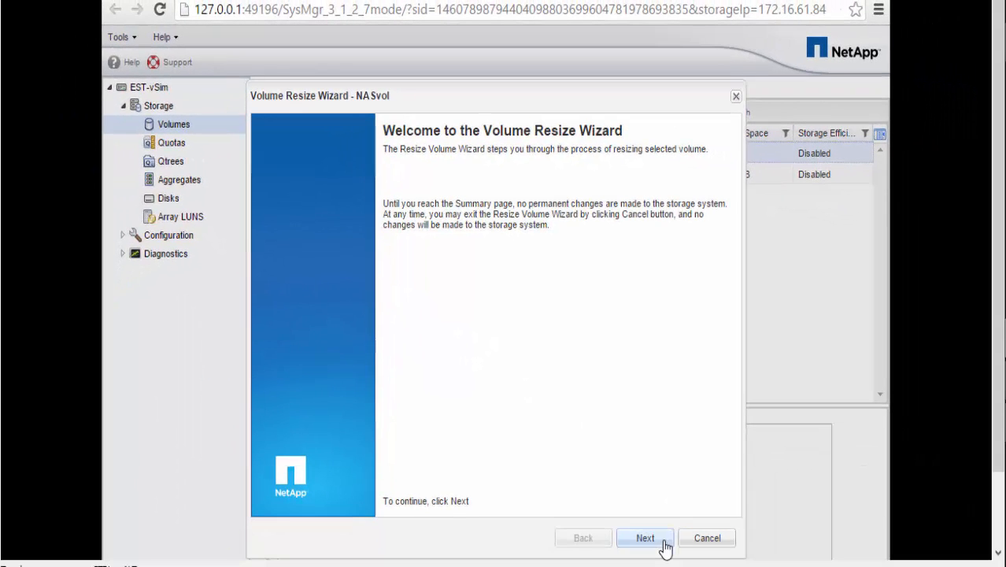
click(664, 543)
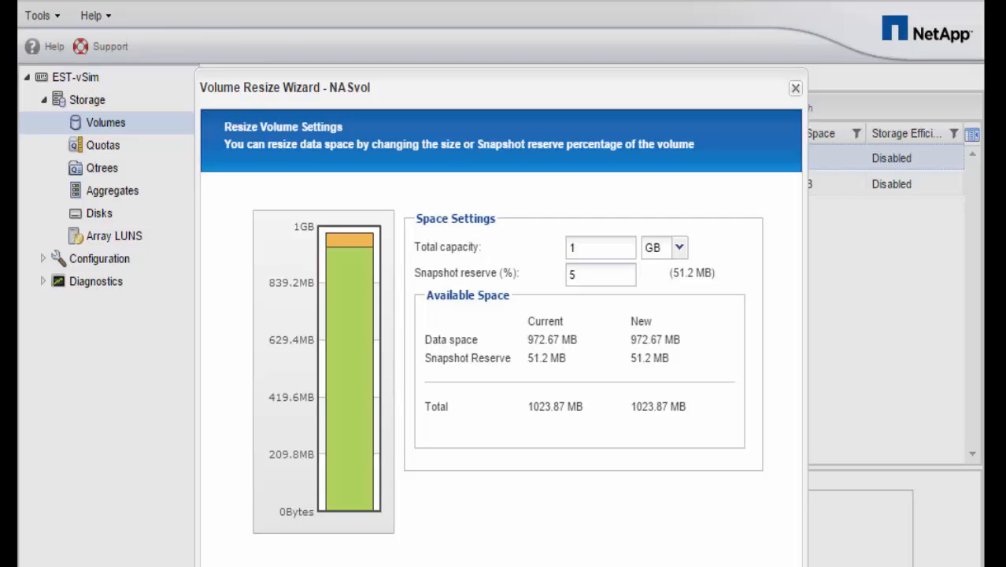
click(612, 247)
text(.5)
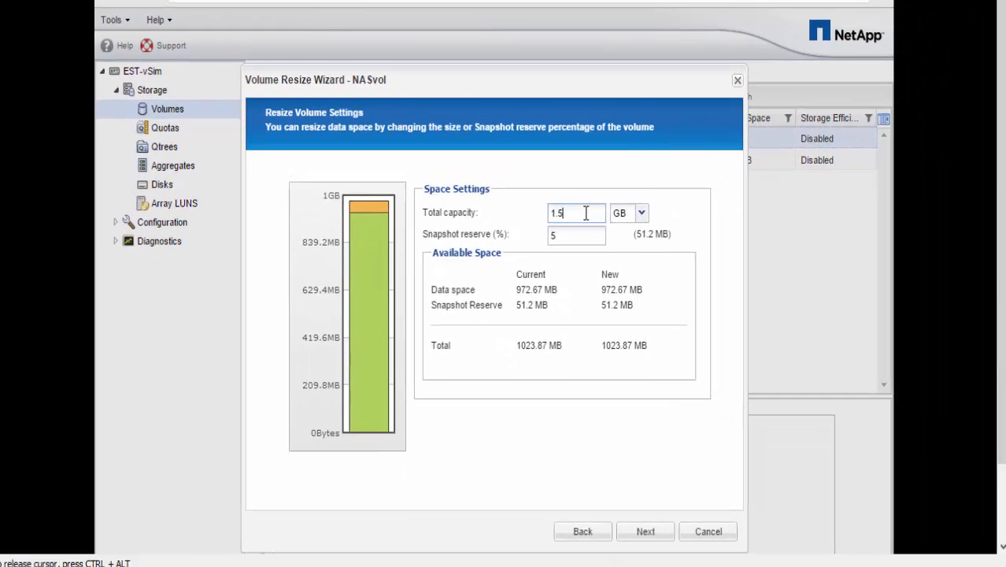
click(646, 531)
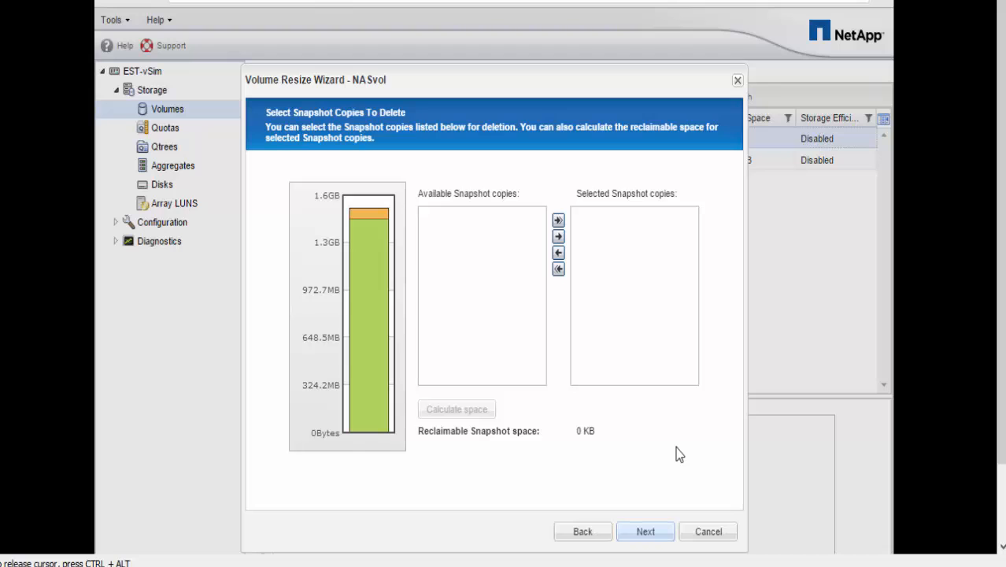
click(649, 535)
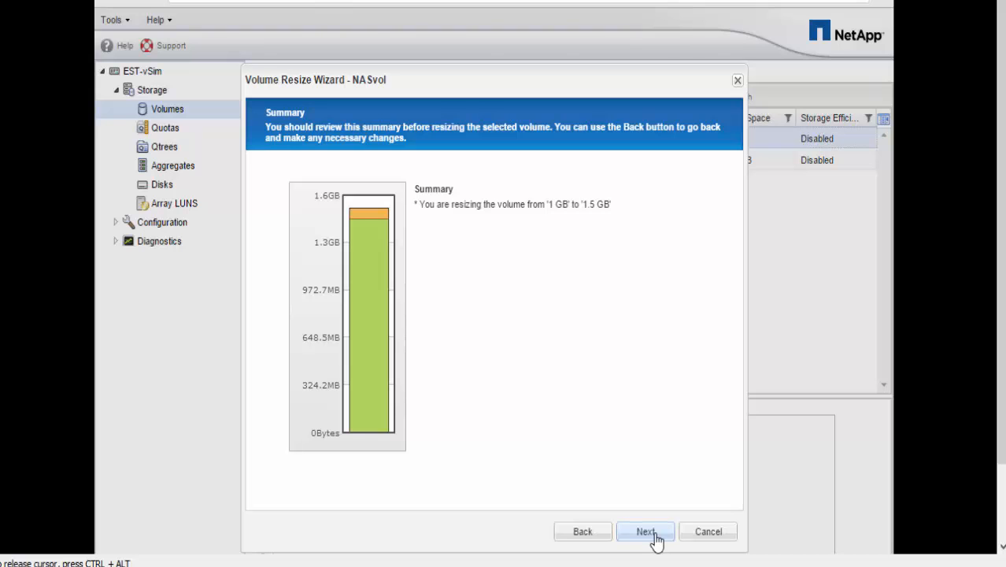
click(654, 536)
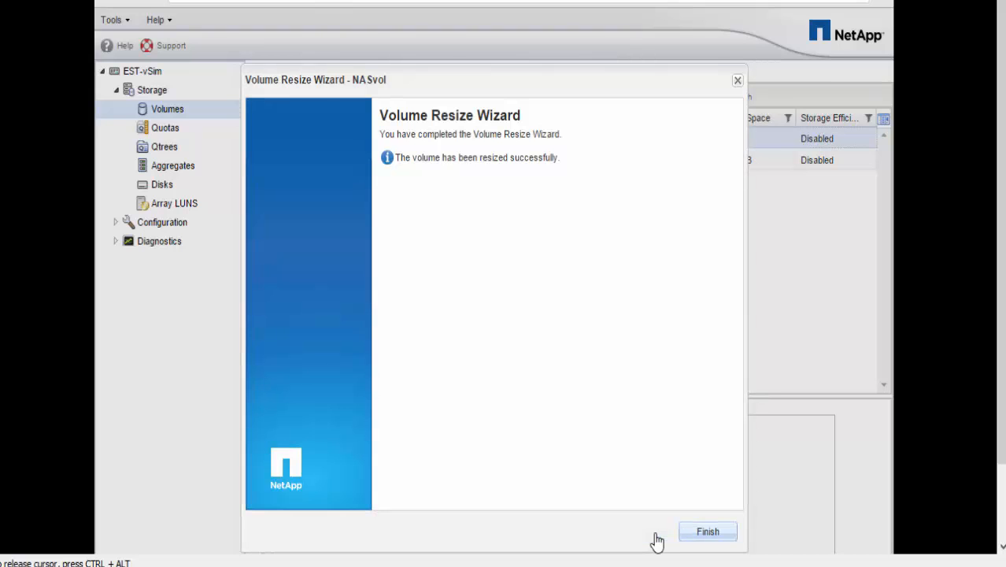
click(708, 533)
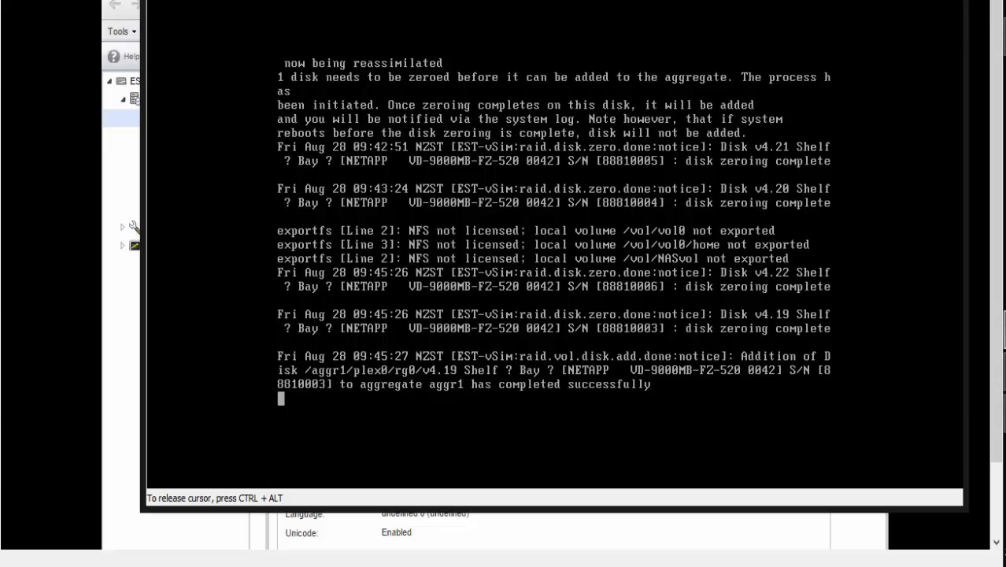
Check NASvol's status and disk usage with 'vol status NASvol' and 'df -h NASvol'.
text(vol sta)
key(BackSpace)
key(BackSpace)
text(tatus )
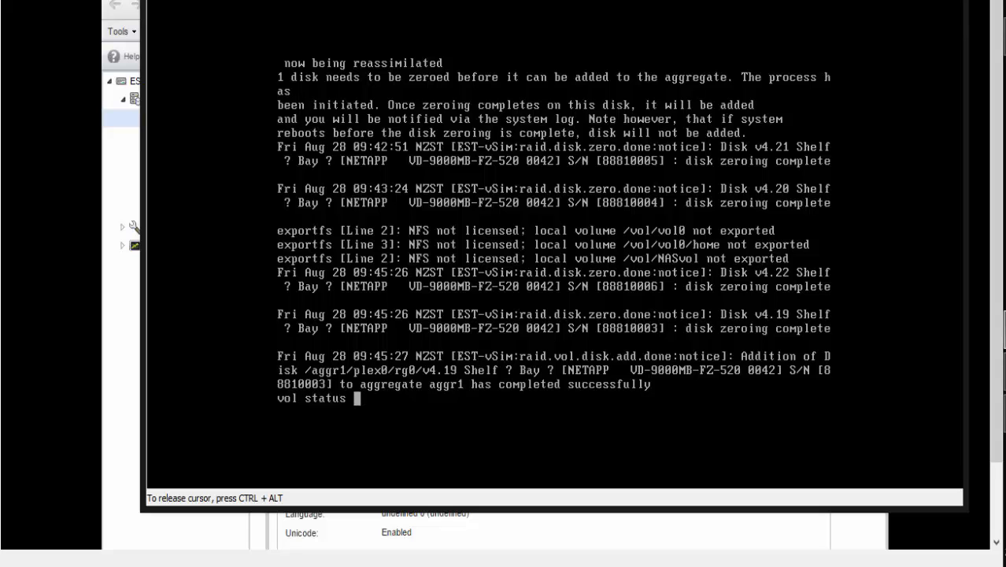
text(NASvol)
key(Return)
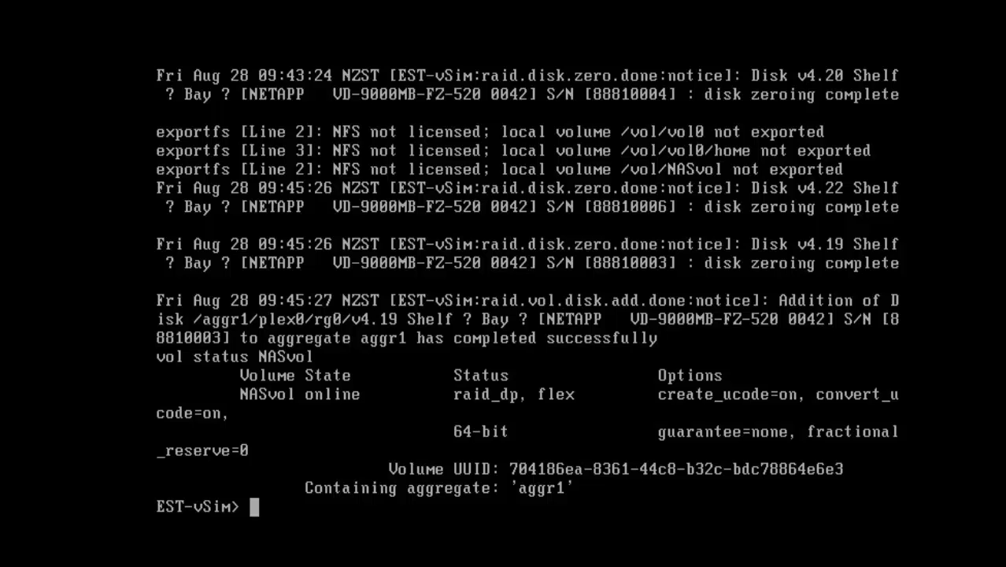
text(df -h NASvol)
key(Return)
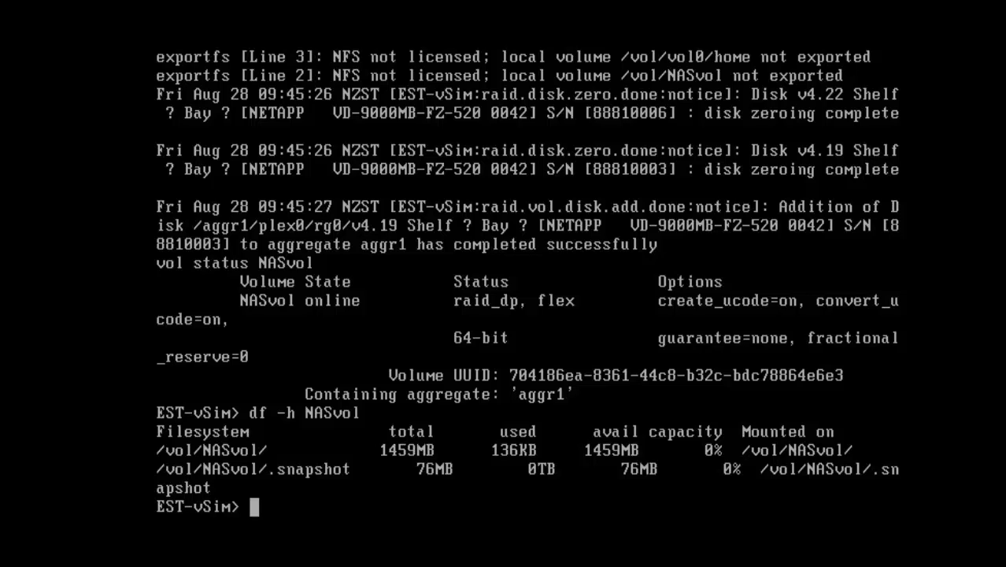
Set NASvol's size to 100g with 'vol size NASvol 100g', then shrink it back and recheck.
text(vol )
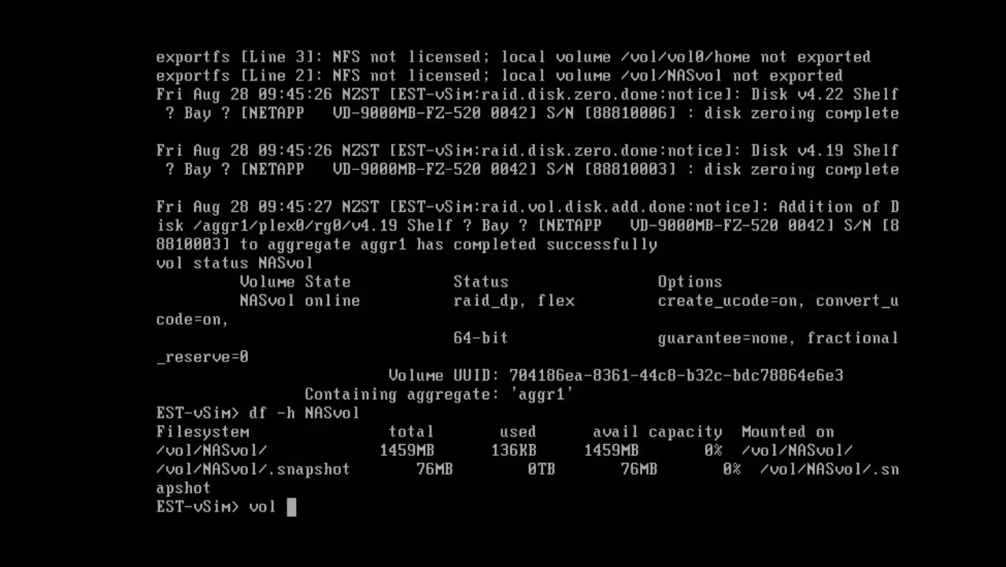
text(size NA)
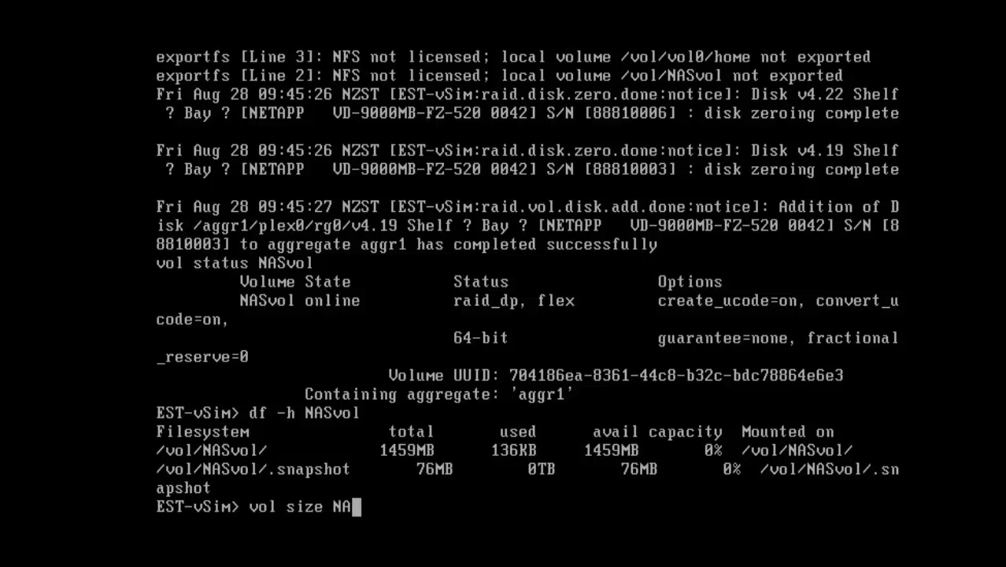
text(Svol)
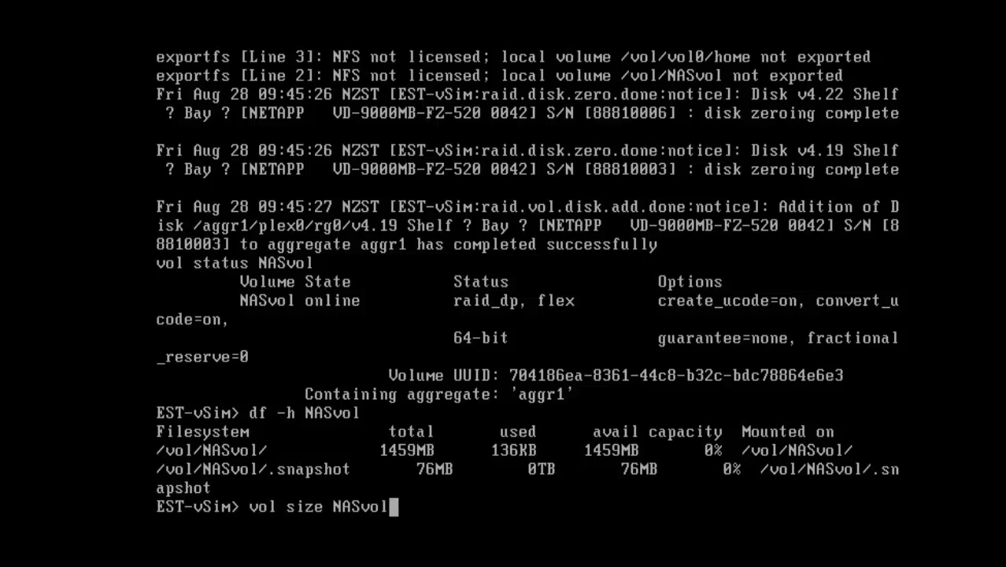
text( 100g)
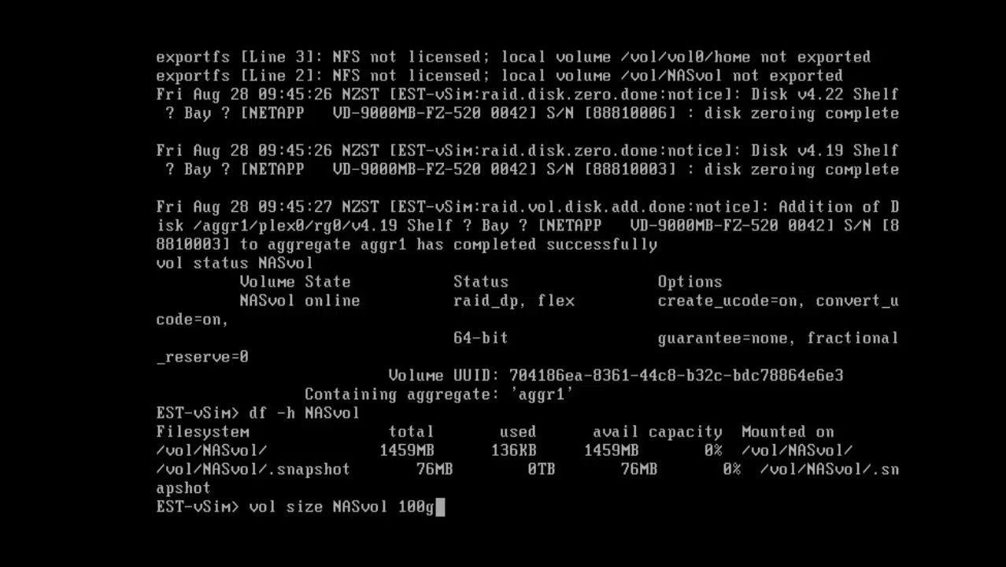
key(Return)
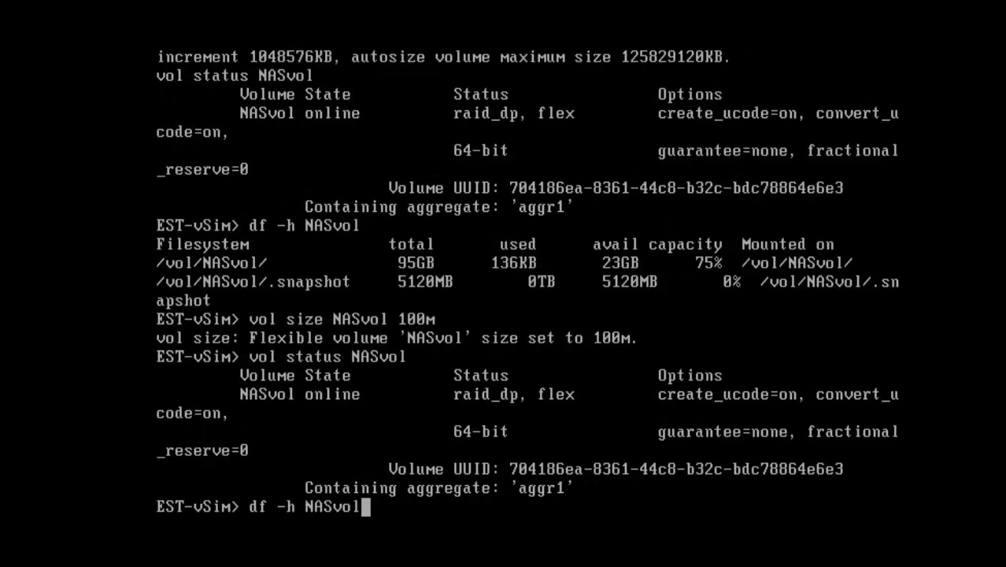
key(Return)
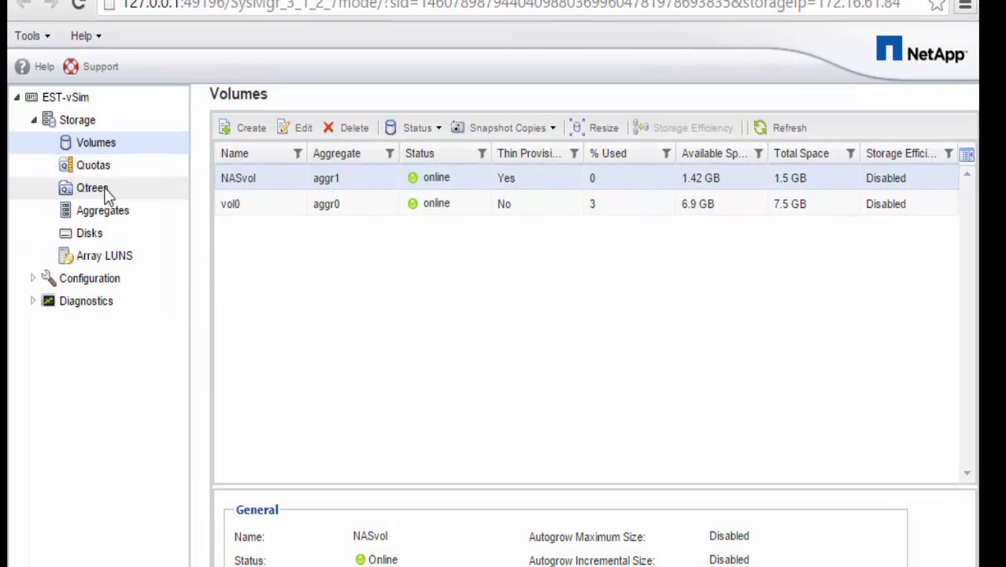
Create qtree NASqt1 on volume NASvol (aggr1) with UNIX security style.
click(101, 191)
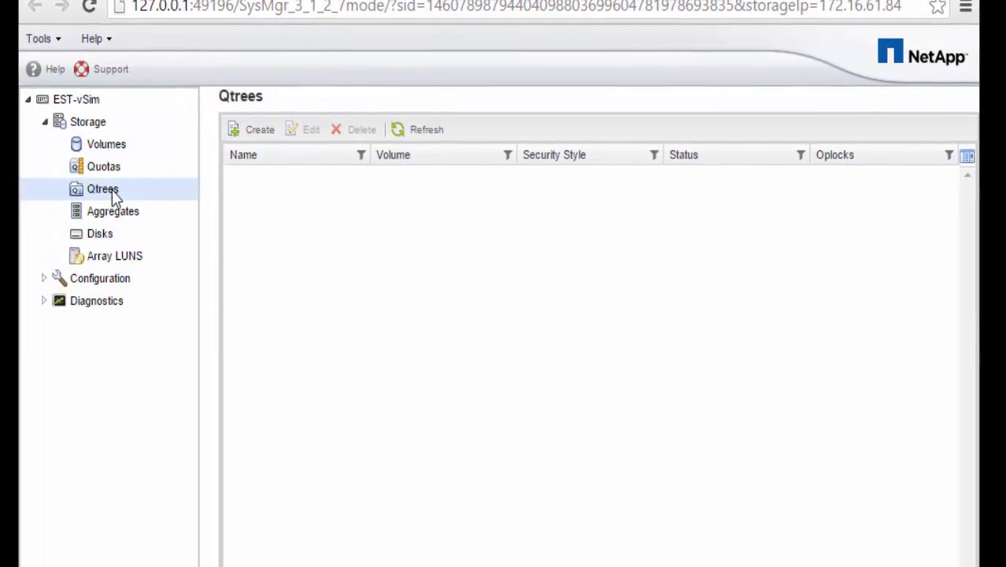
click(239, 139)
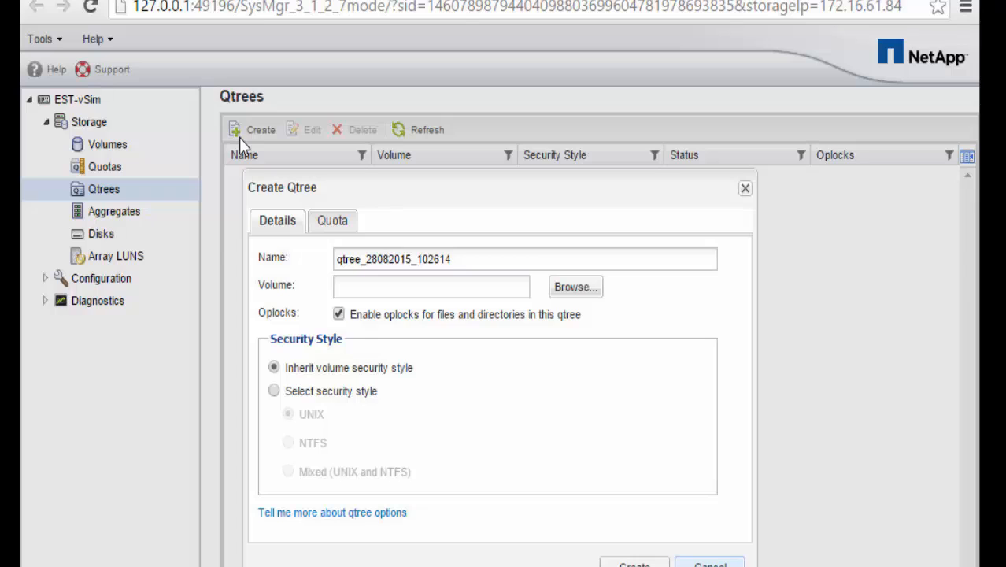
double_click(428, 258)
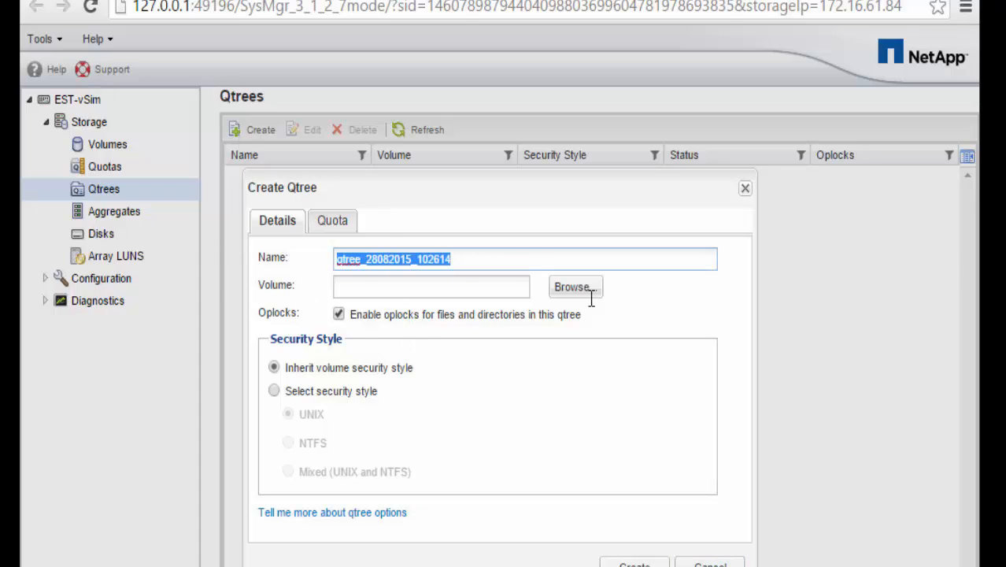
text(NASqt)
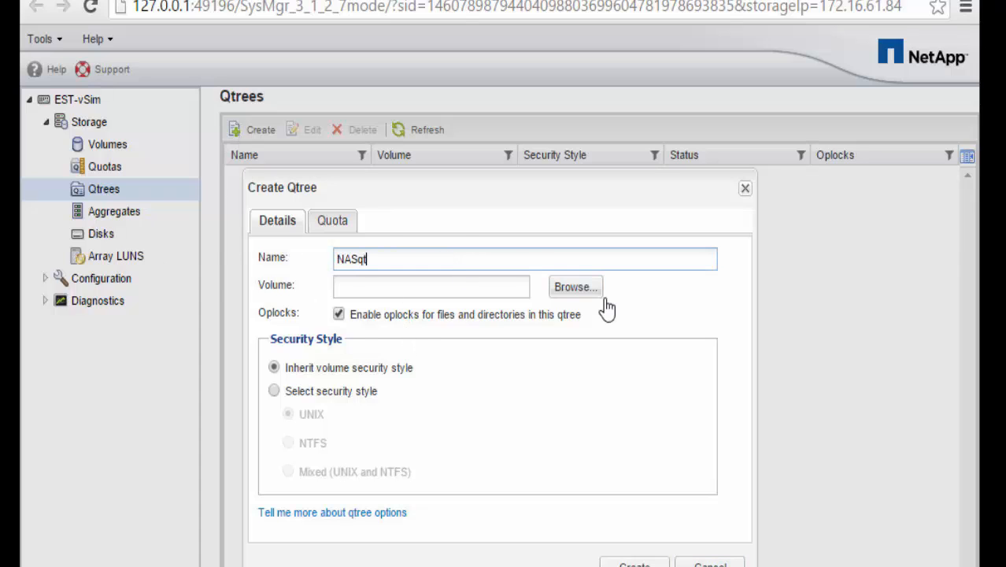
text(1)
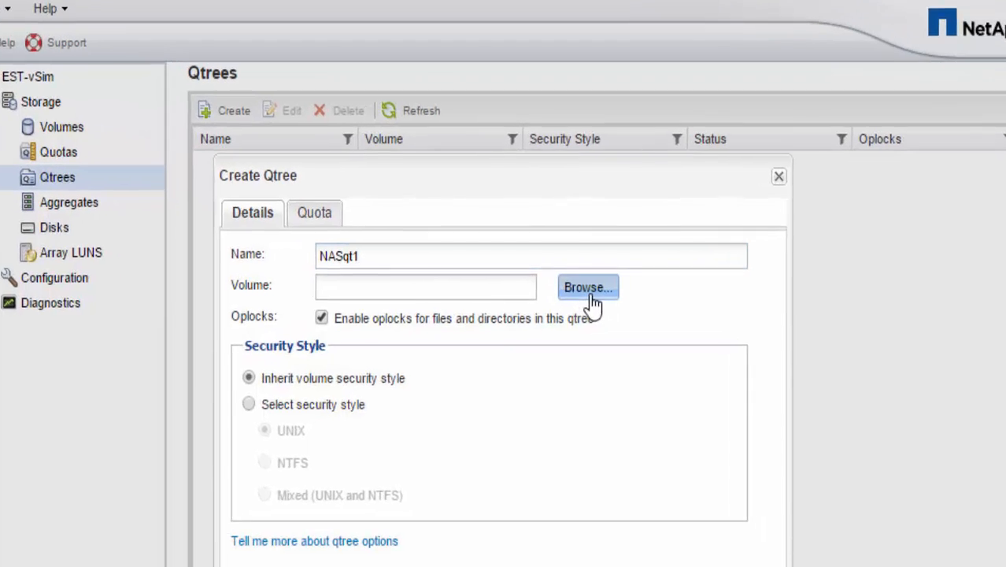
click(571, 289)
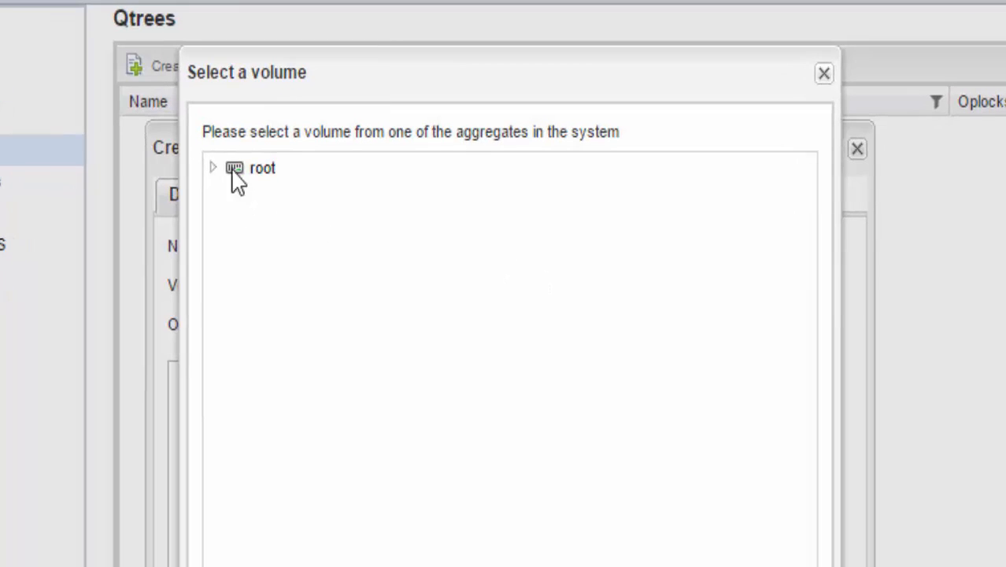
click(214, 169)
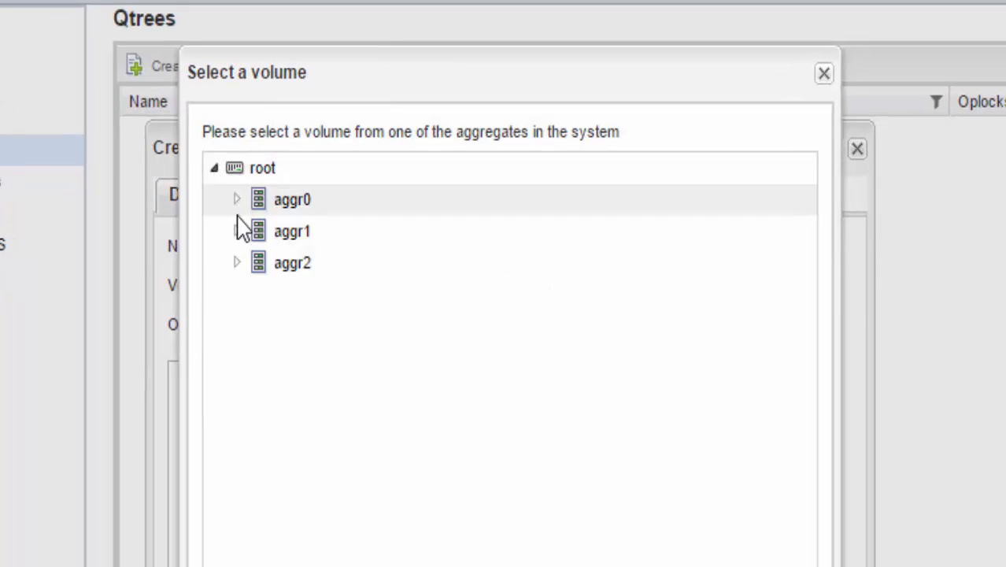
click(238, 232)
click(314, 271)
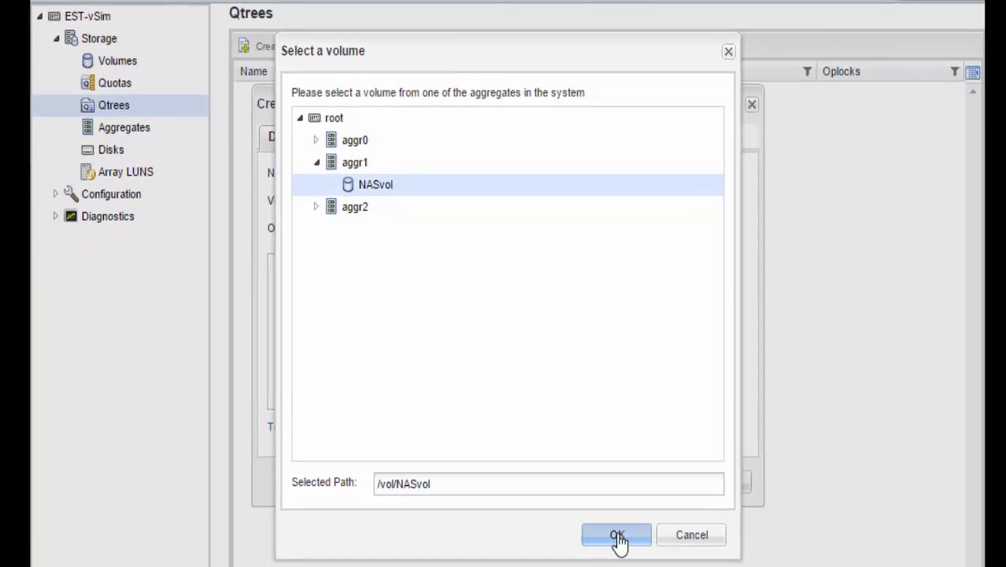
click(618, 532)
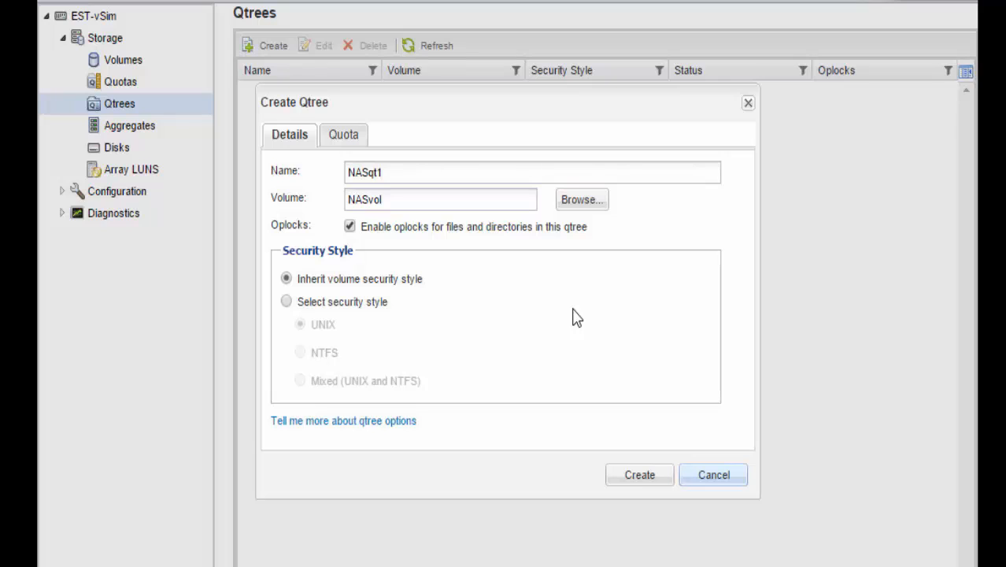
click(287, 302)
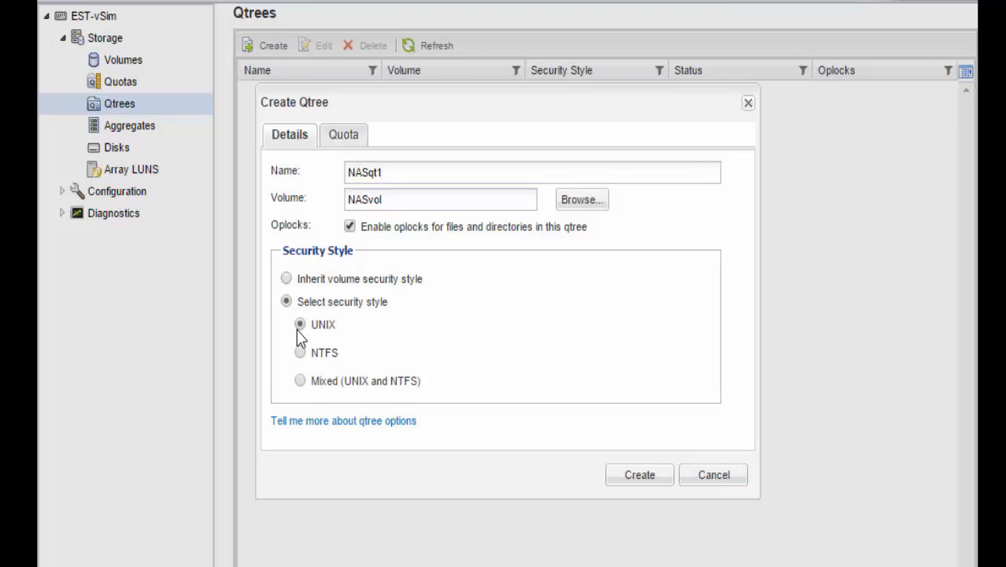
click(654, 478)
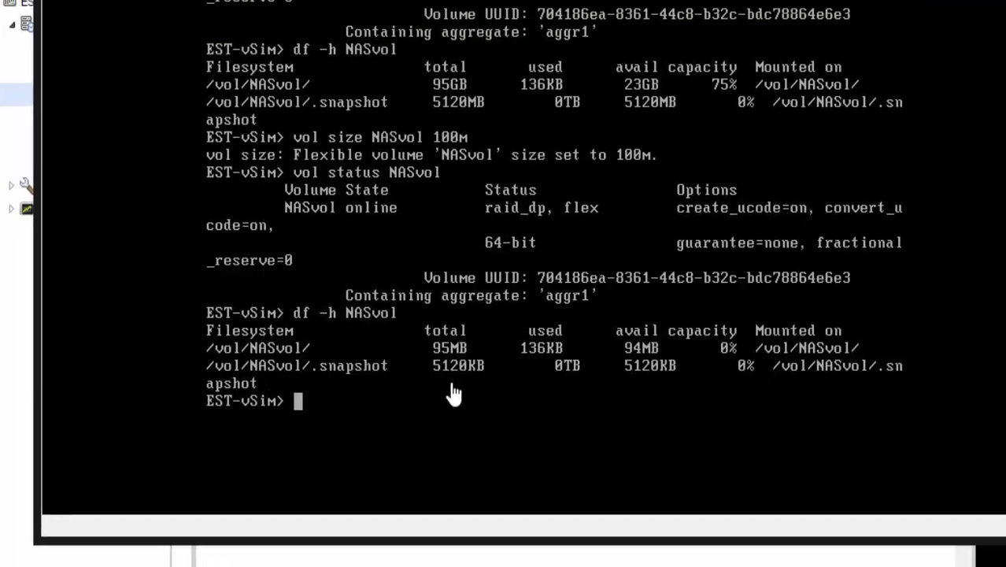
Run 'qtree create /vol/NASvol/NASqt2' in the console, then list the qtrees with 'qtree status'.
click(298, 408)
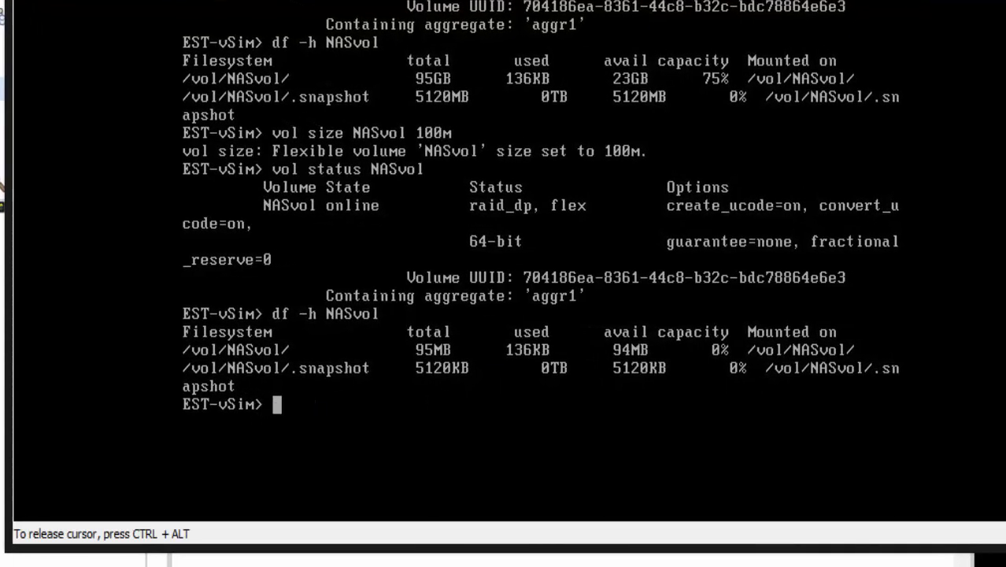
text(qtree create )
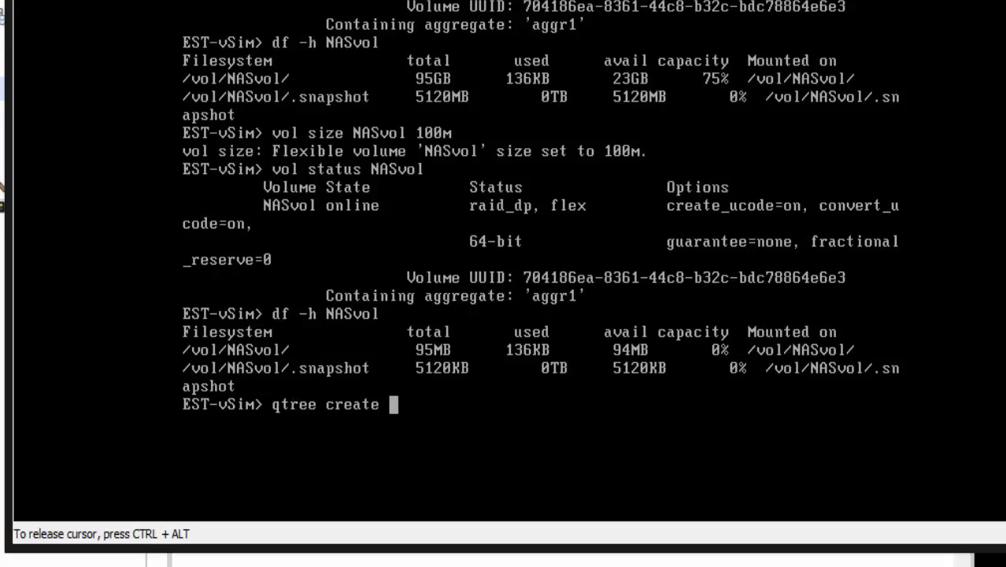
text(/vol/)
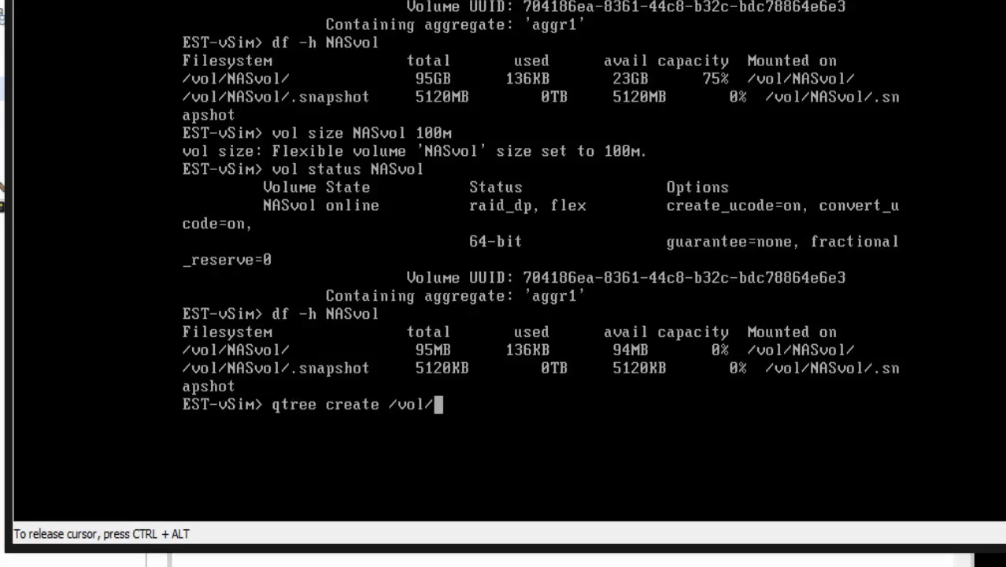
text(NAS)
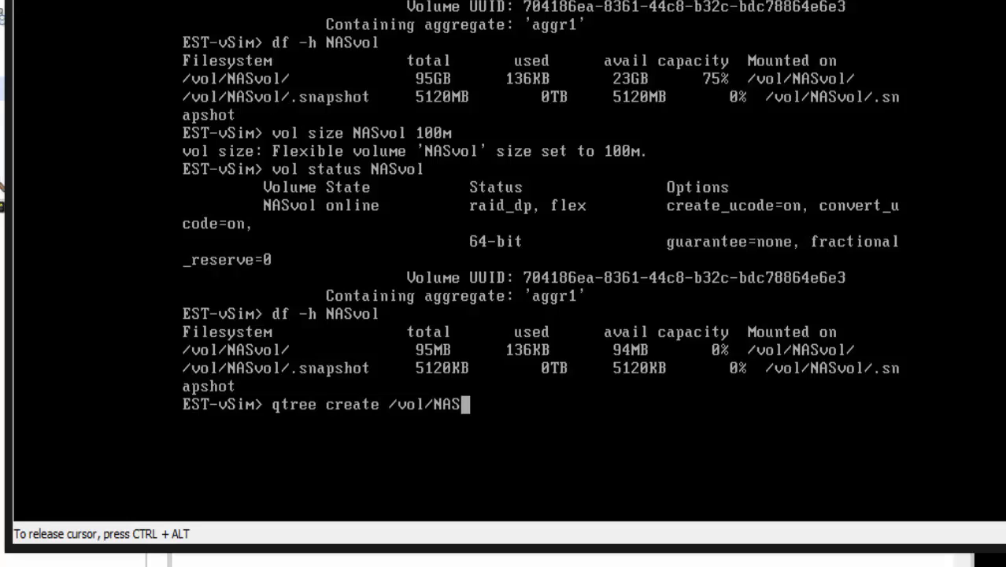
text(vol/NSqt2)
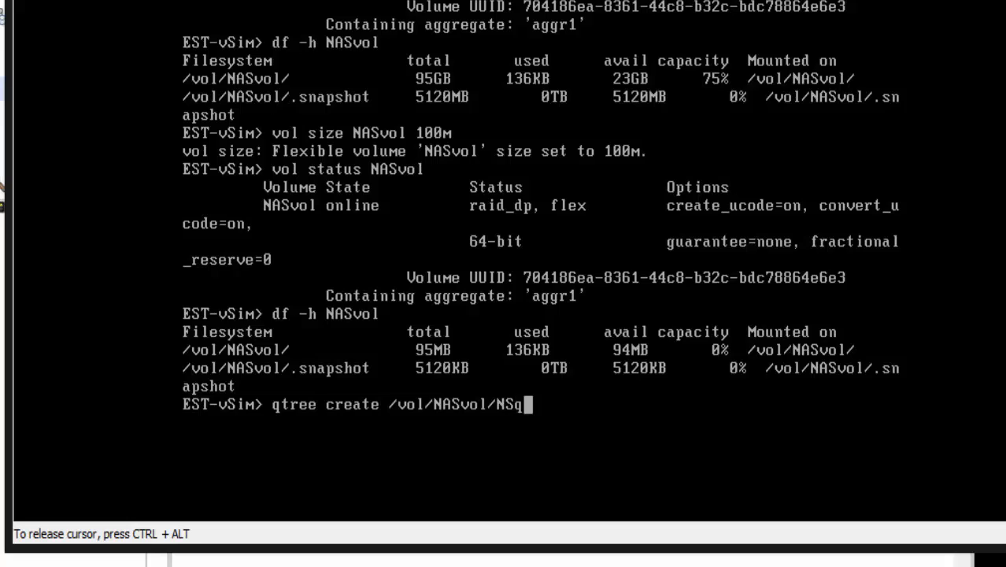
key(BackSpace)
key(BackSpace)
key(BackSpace)
key(BackSpace)
text(ASqt2)
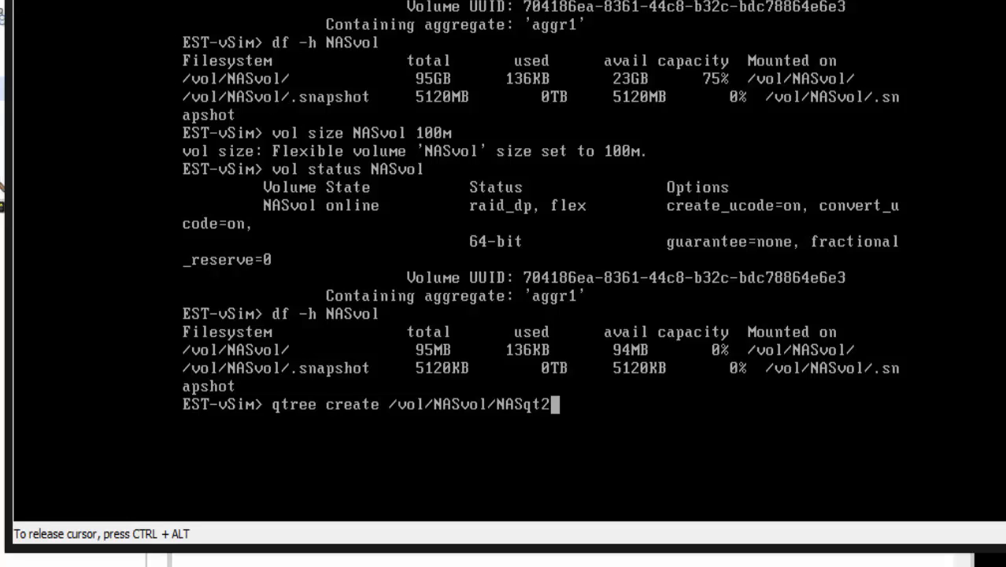
key(Return)
text(qt)
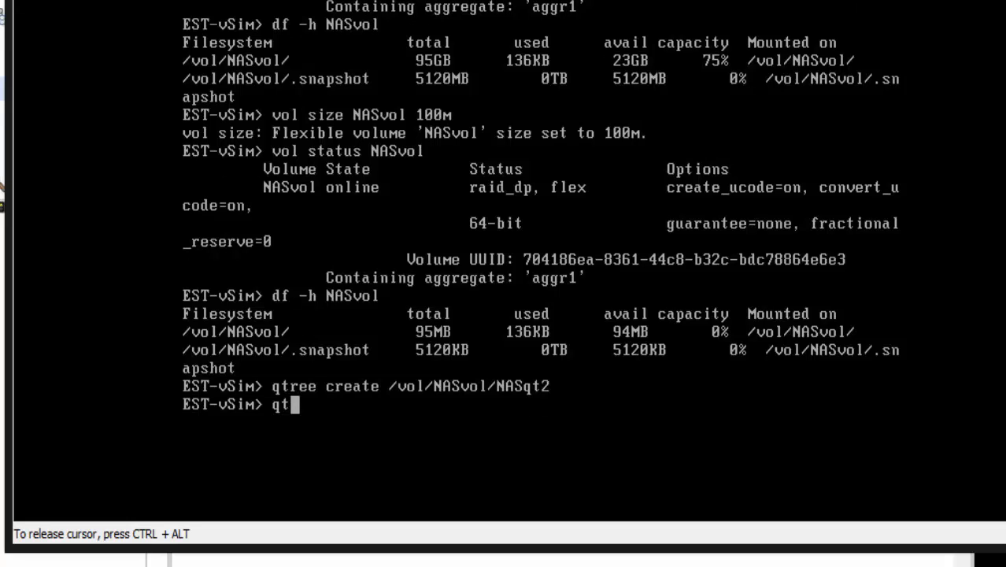
text(ree status)
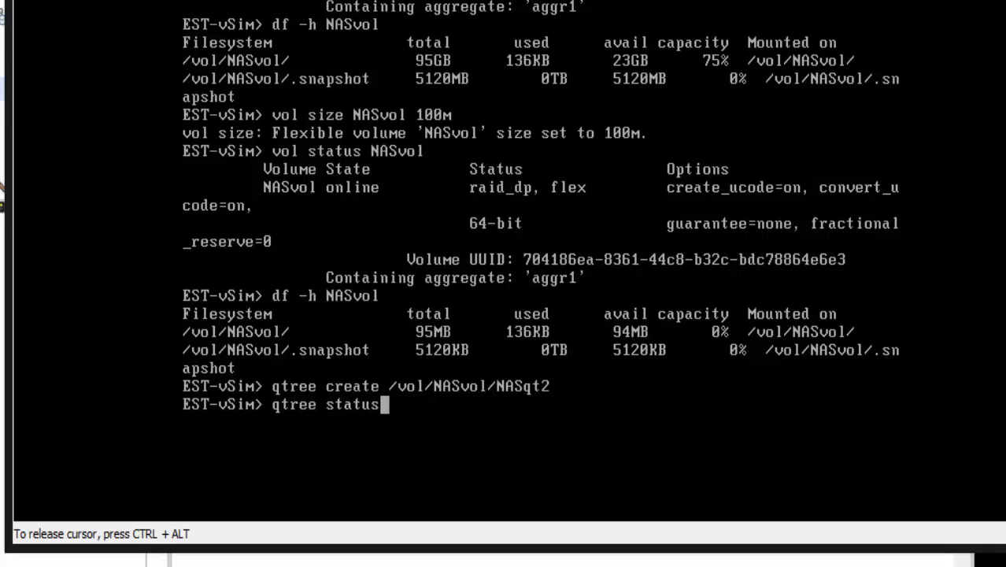
key(Return)
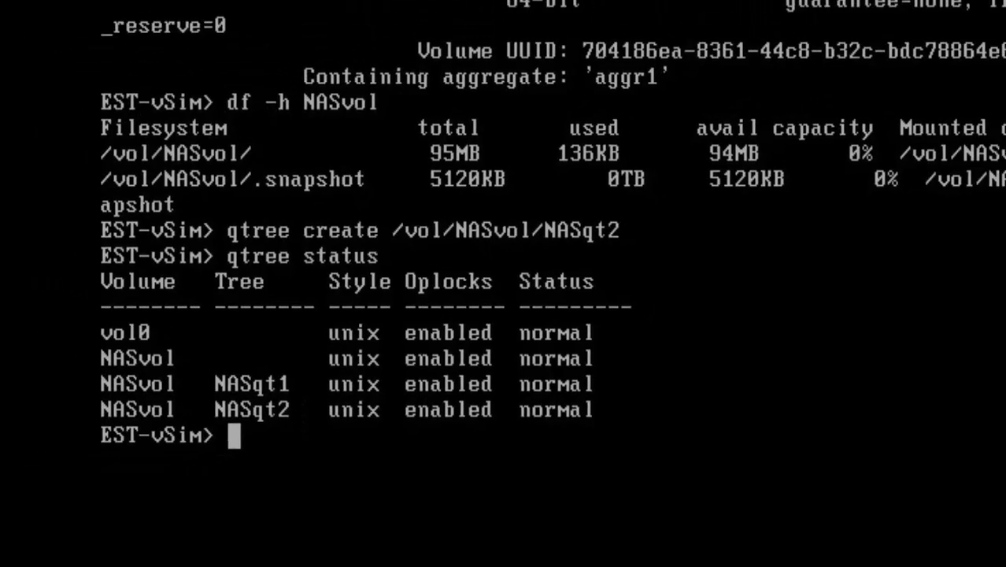
key(alt+Tab)
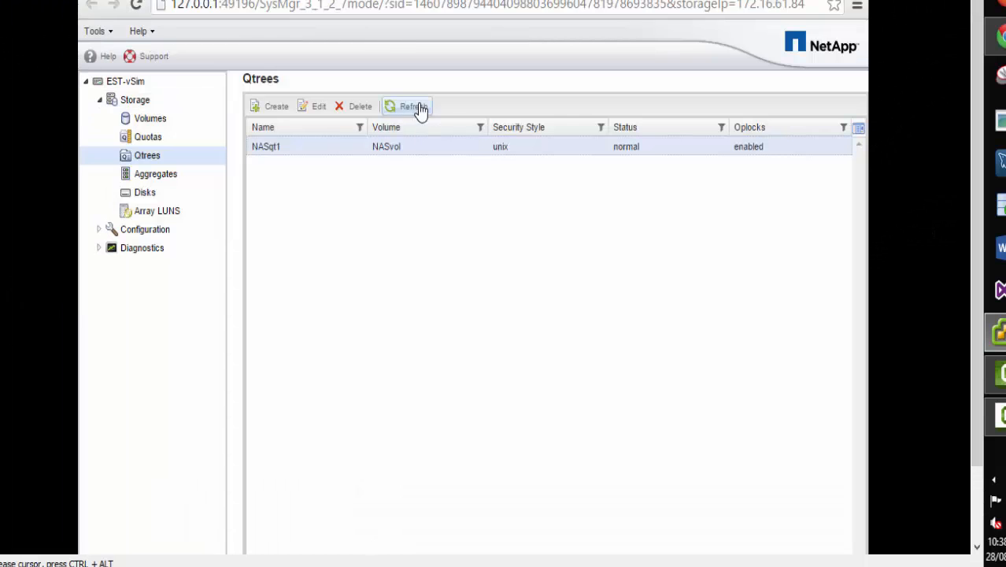
Refresh the qtree list and delete NASqt2, confirming its data may be lost.
click(422, 110)
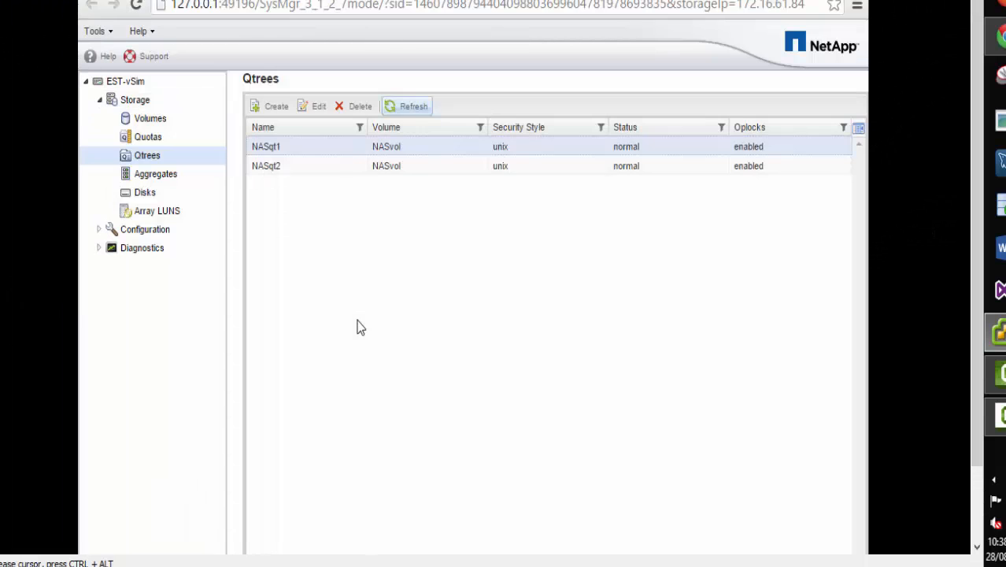
click(275, 167)
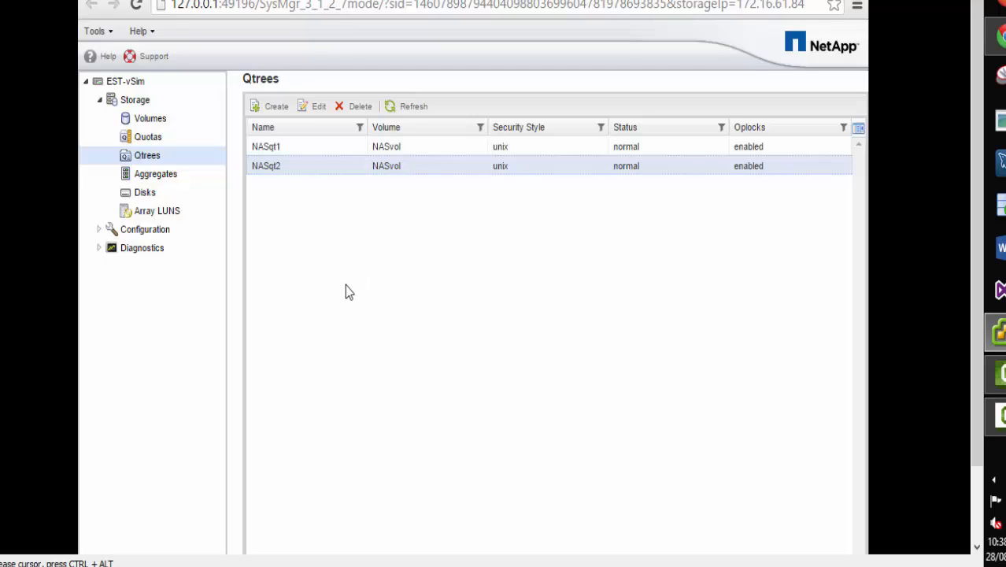
click(355, 113)
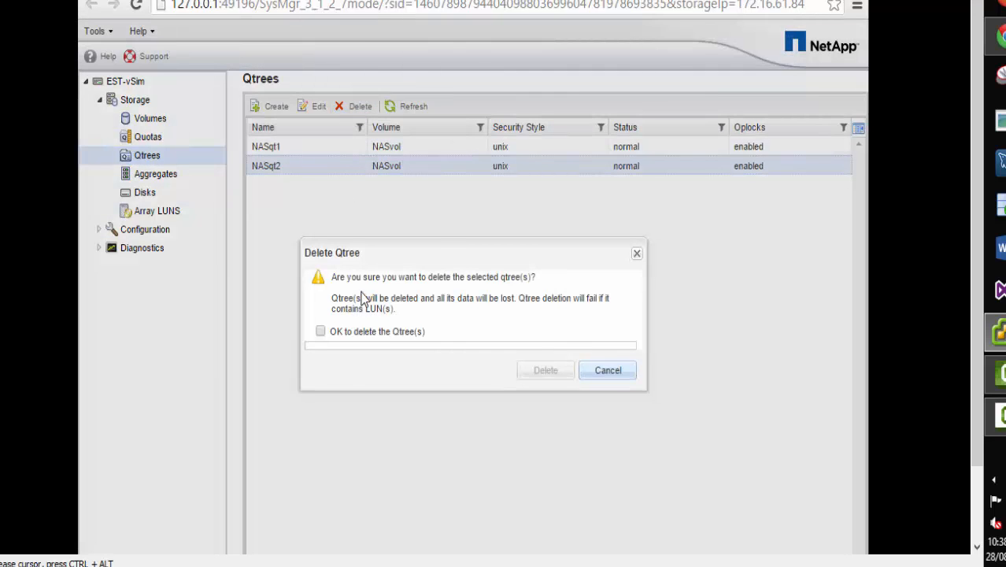
click(321, 331)
click(544, 371)
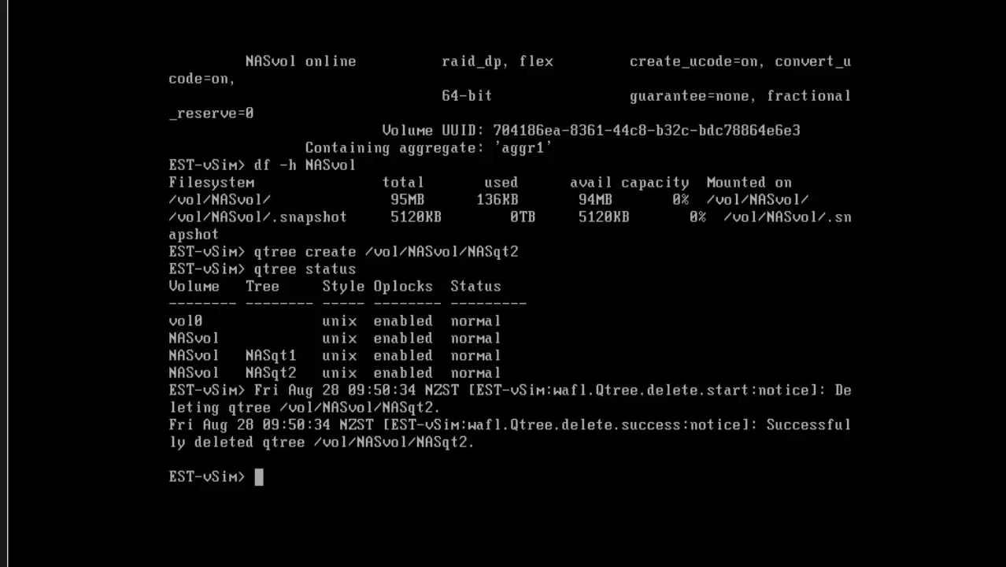
Switch to advanced privilege and run 'qtree delete /vol/NASvol/NASqt1'.
text(priv set)
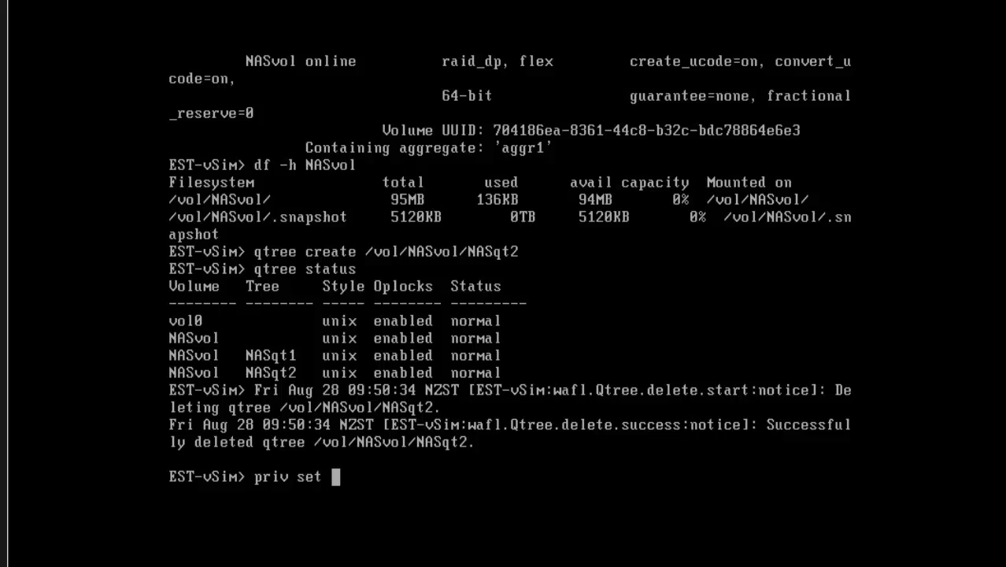
text(advanced)
key(Return)
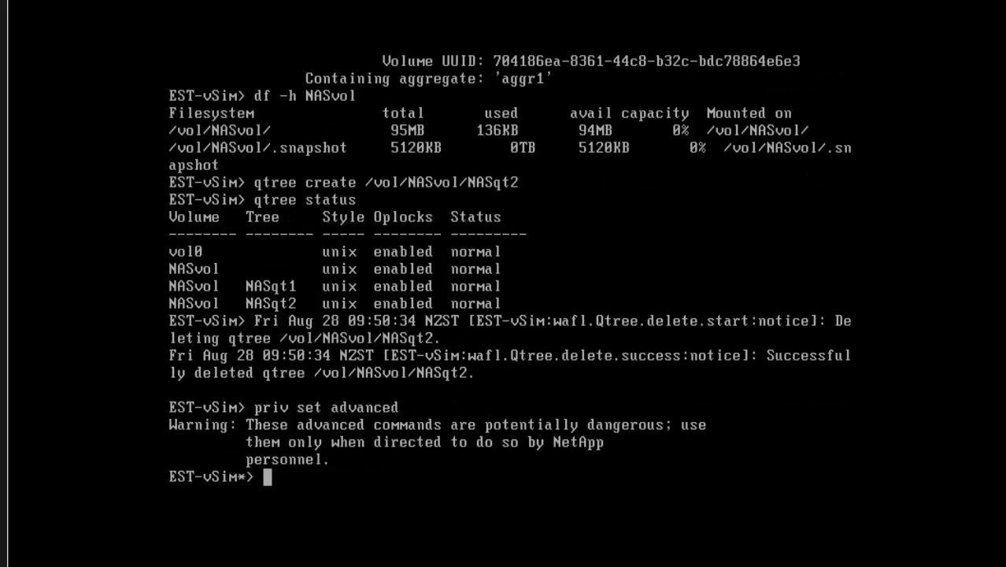
text(qtree delet)
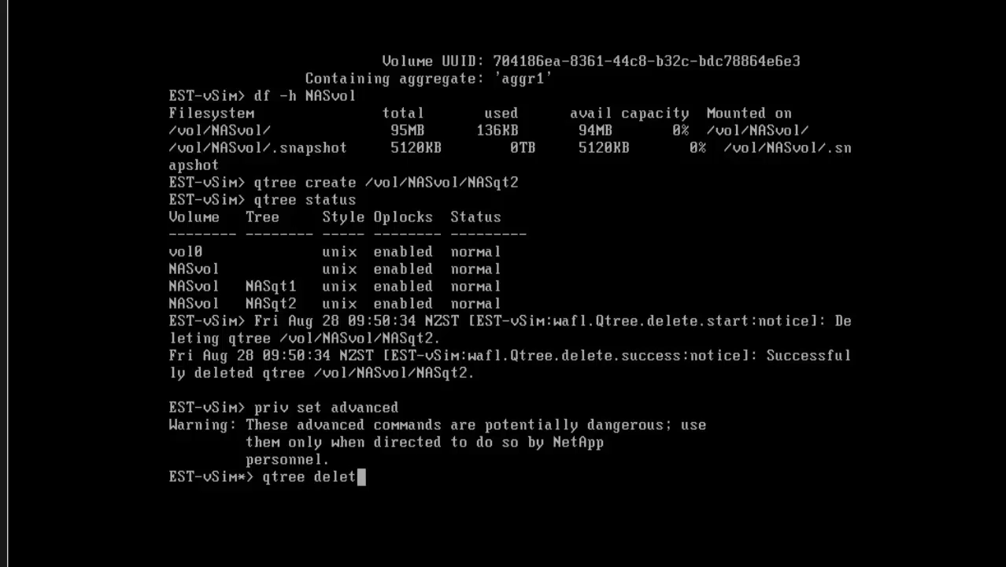
text(e /vol/)
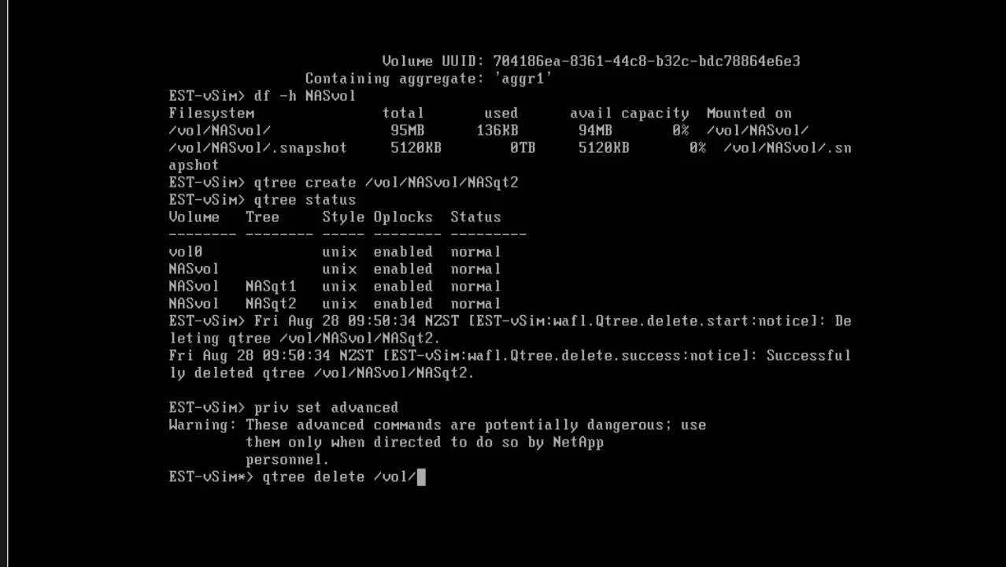
text(NASvol/)
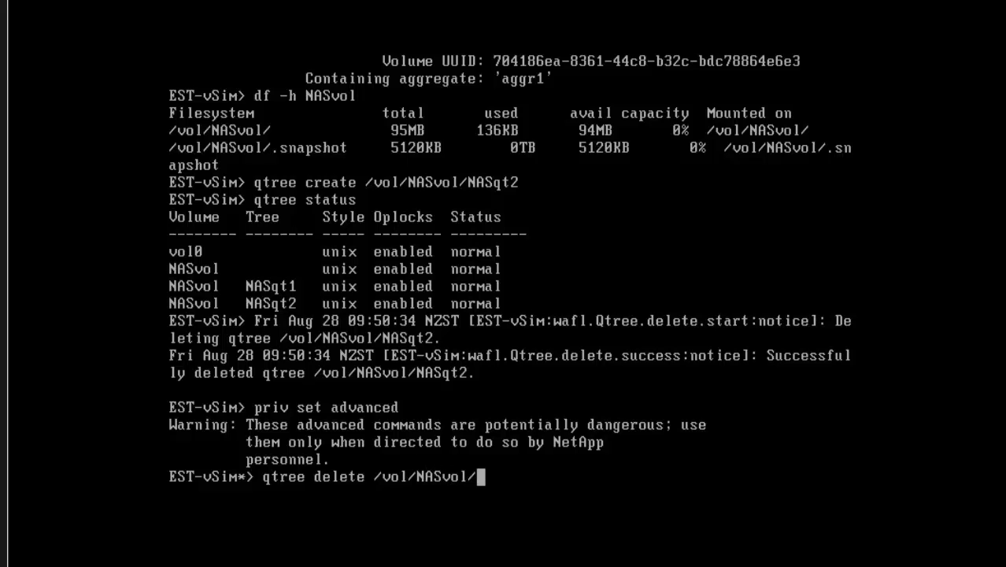
text(NASqt1)
key(Return)
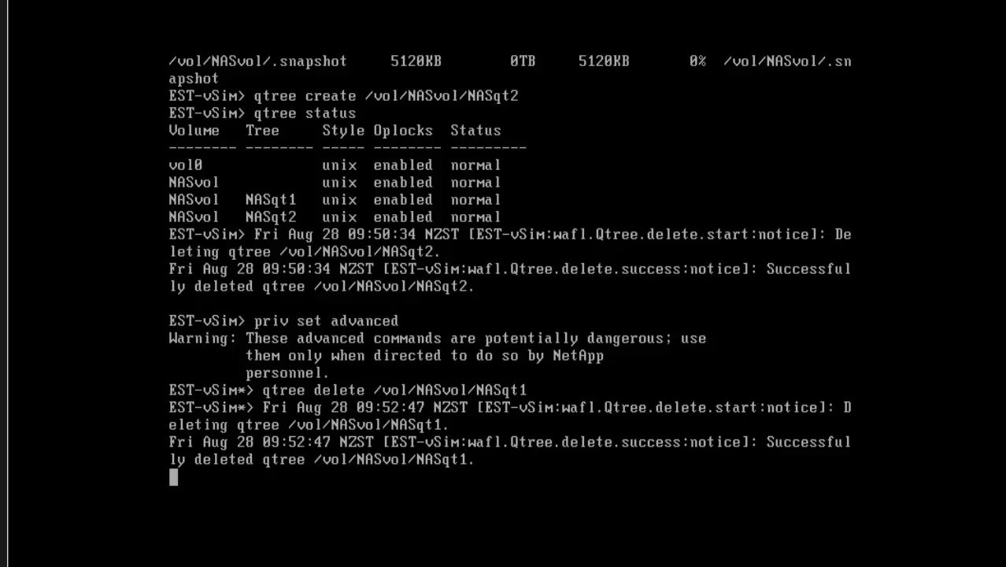
Return to normal privilege with 'priv set' and verify the remaining qtrees with 'qtree status'.
key(Return)
text(priv set)
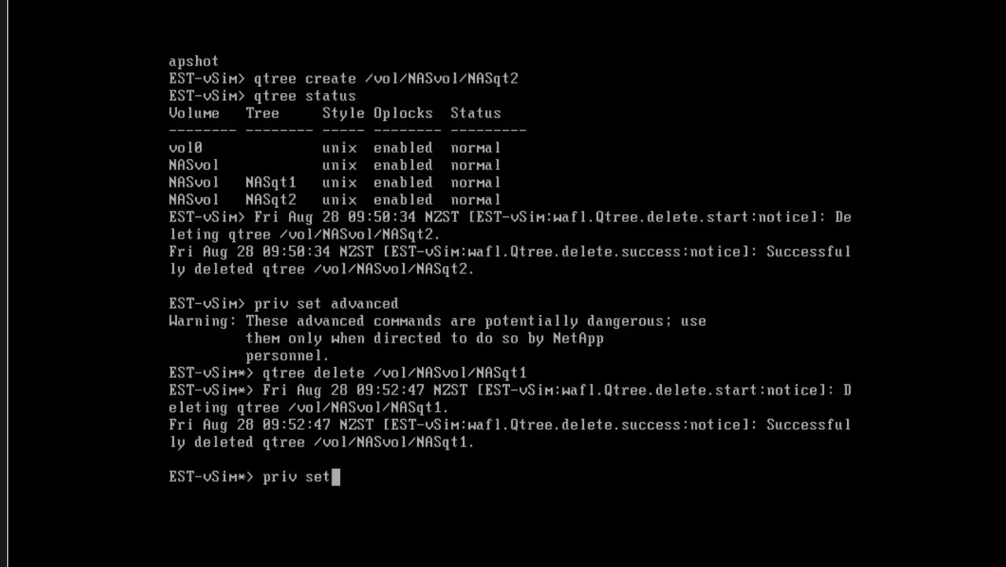
key(Return)
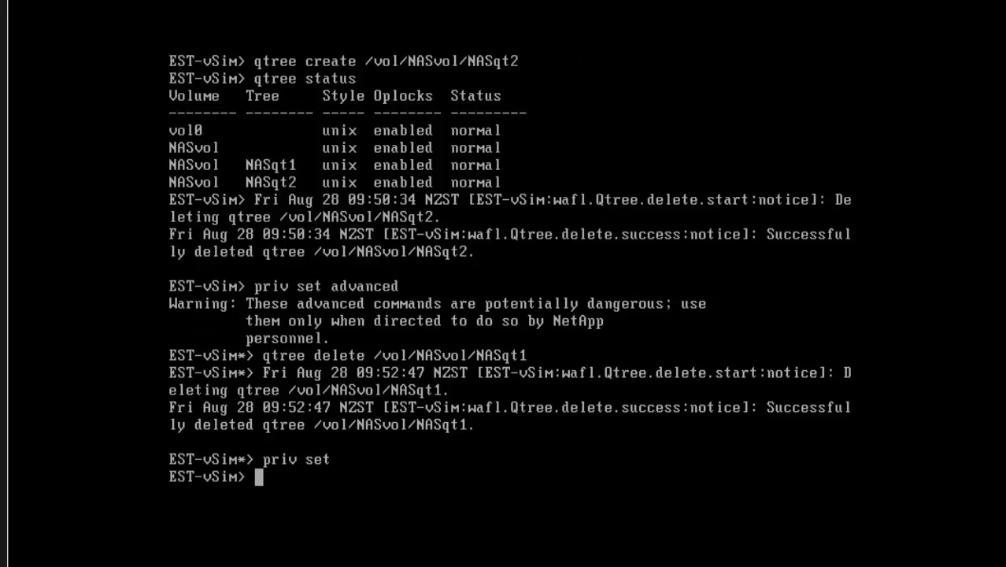
text(qtree sta)
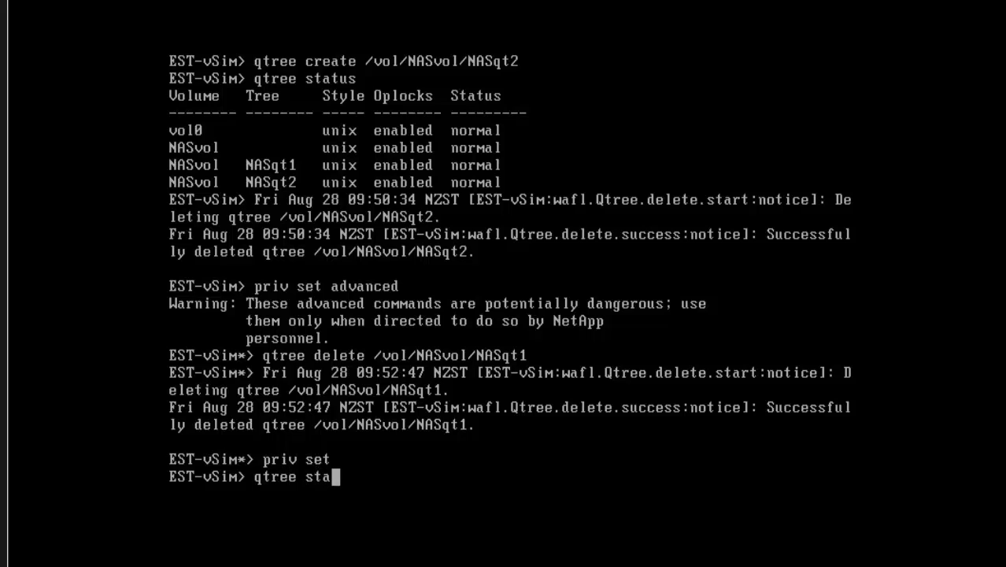
text(tus)
key(Return)
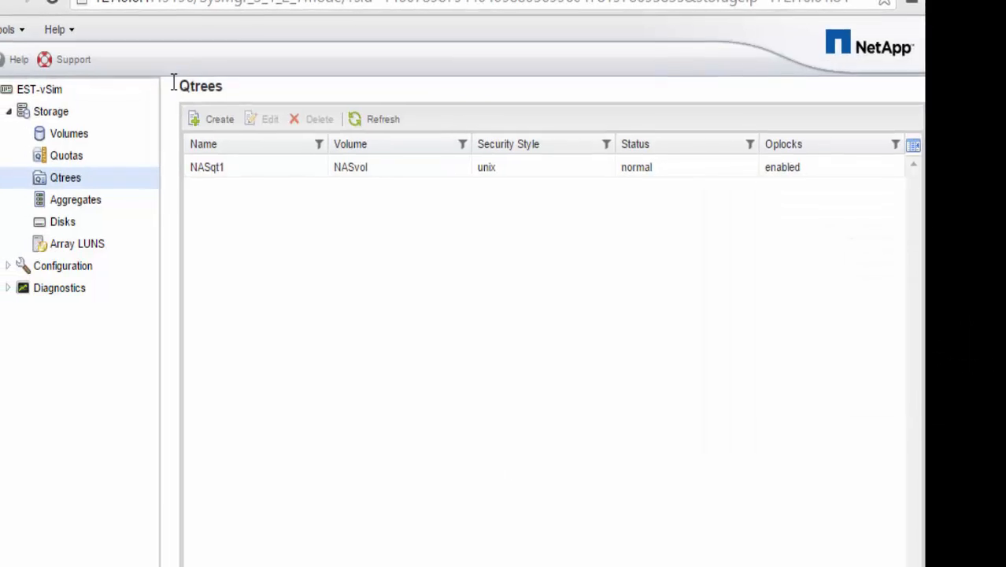
Take the NASvol volume offline from the Volumes list.
click(94, 138)
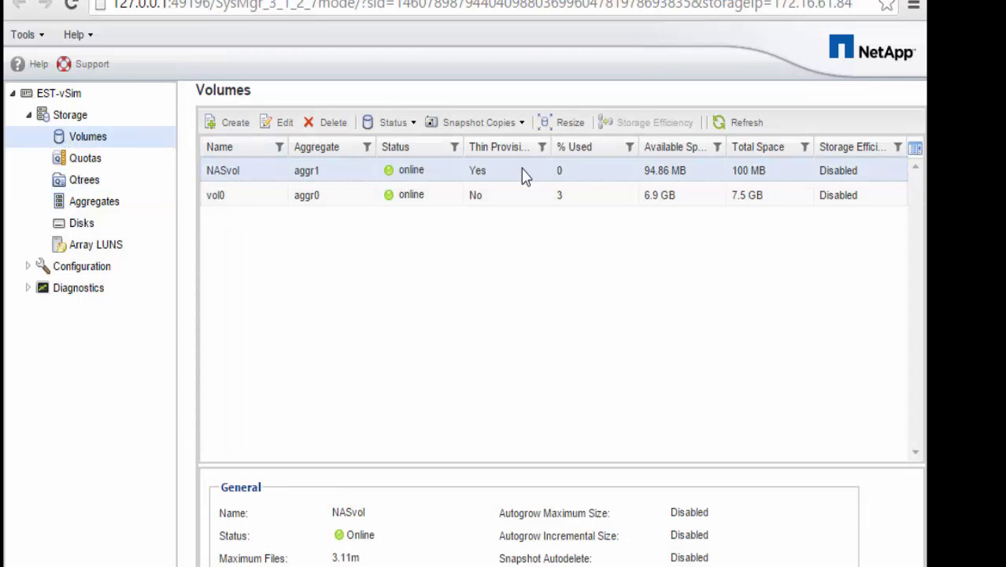
click(394, 123)
click(392, 175)
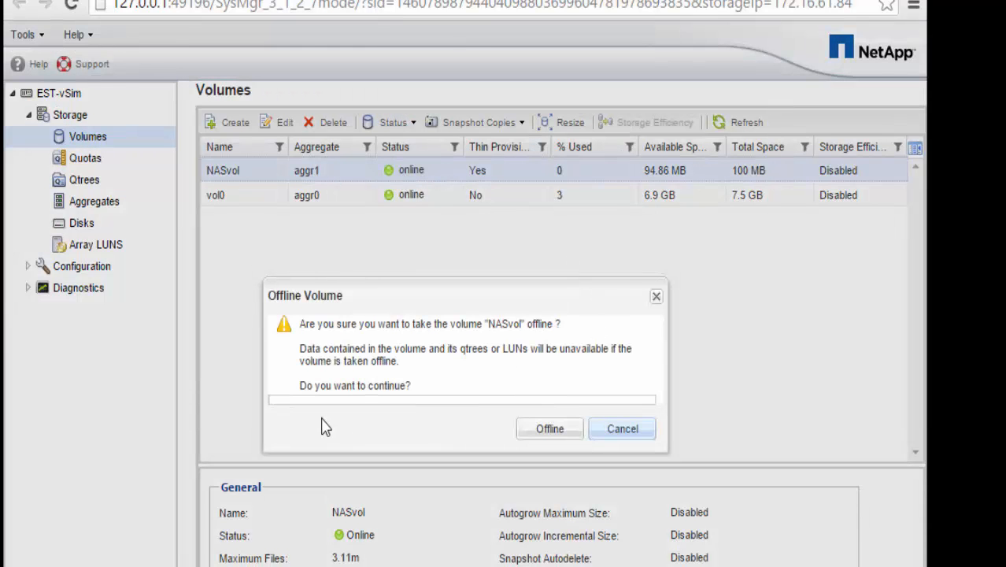
click(551, 430)
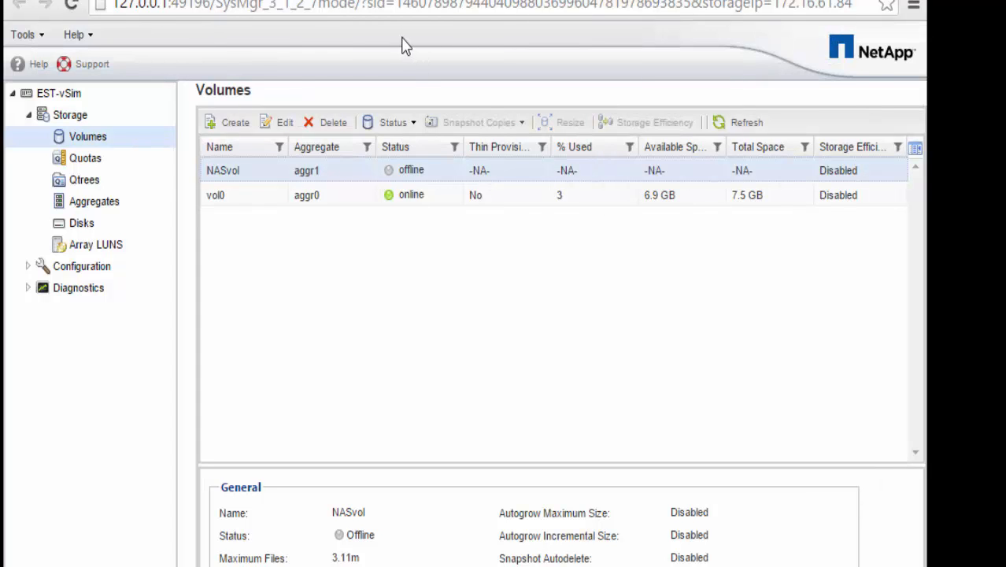
Delete NASvol, acknowledging that its data will be lost.
click(327, 125)
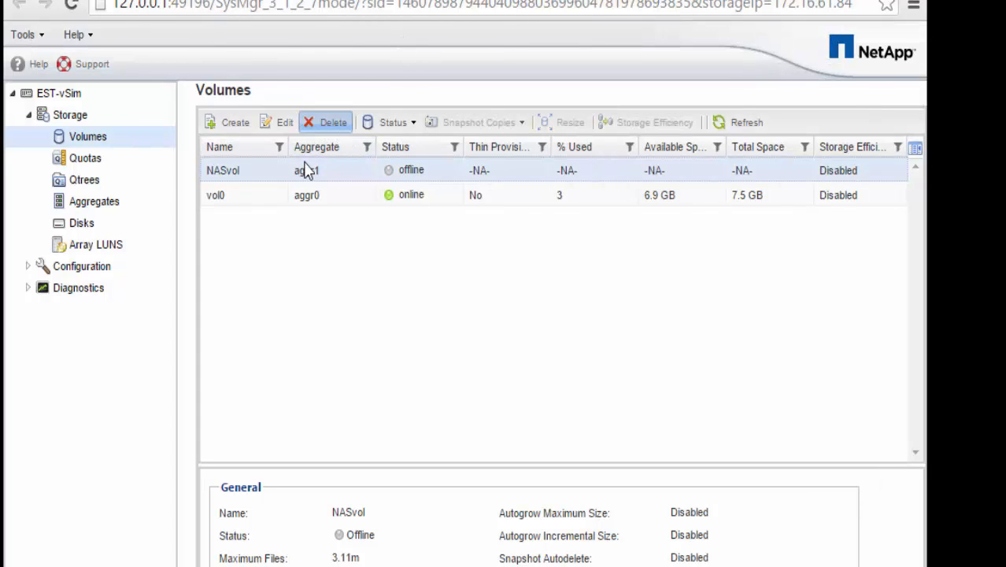
click(287, 373)
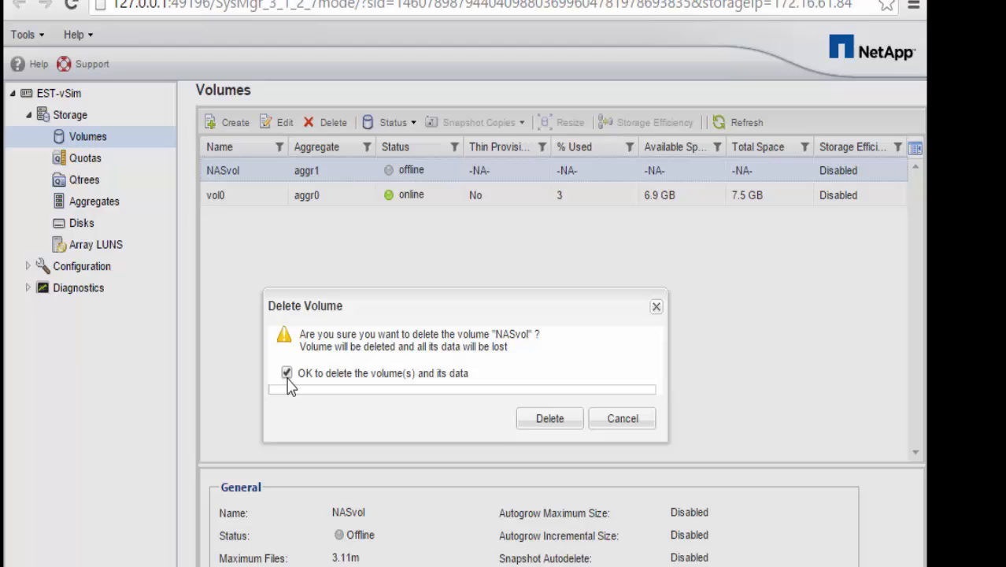
click(549, 420)
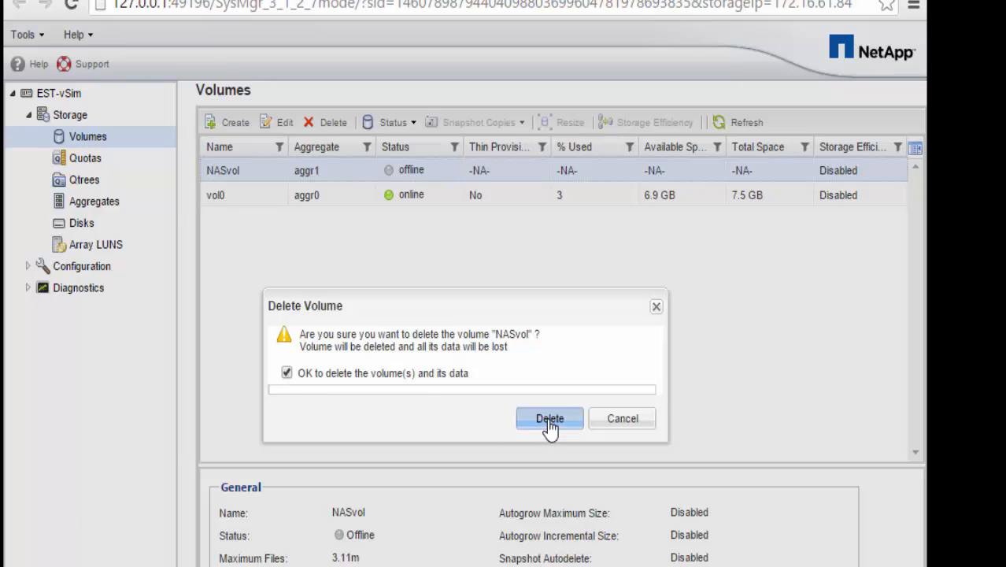